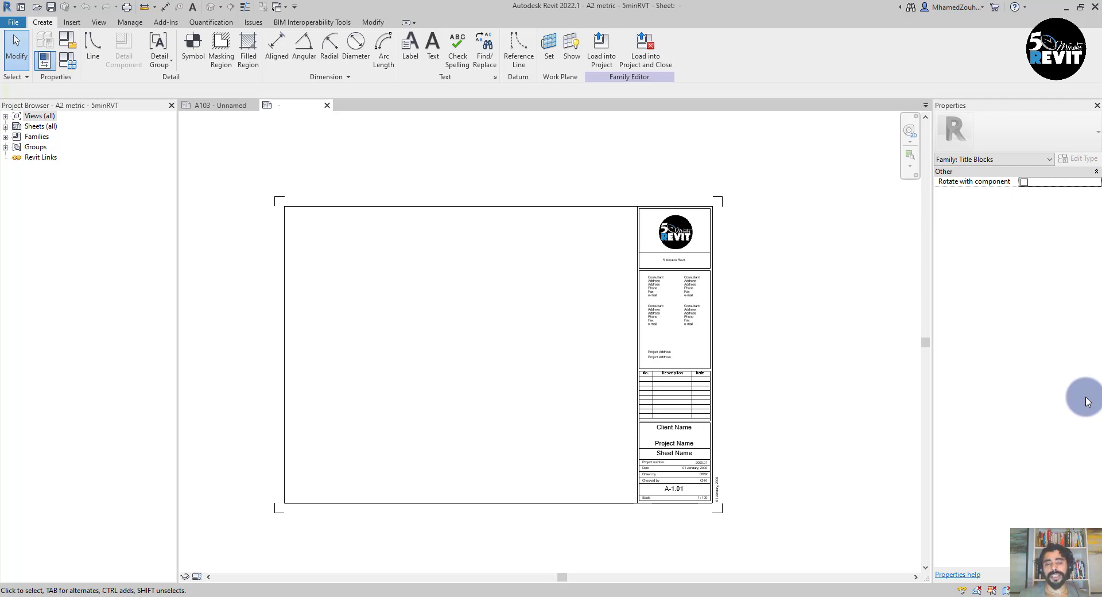
- Zoom and pan the title block family view onto the logo and company name area
scroll(729, 534, up, 3)
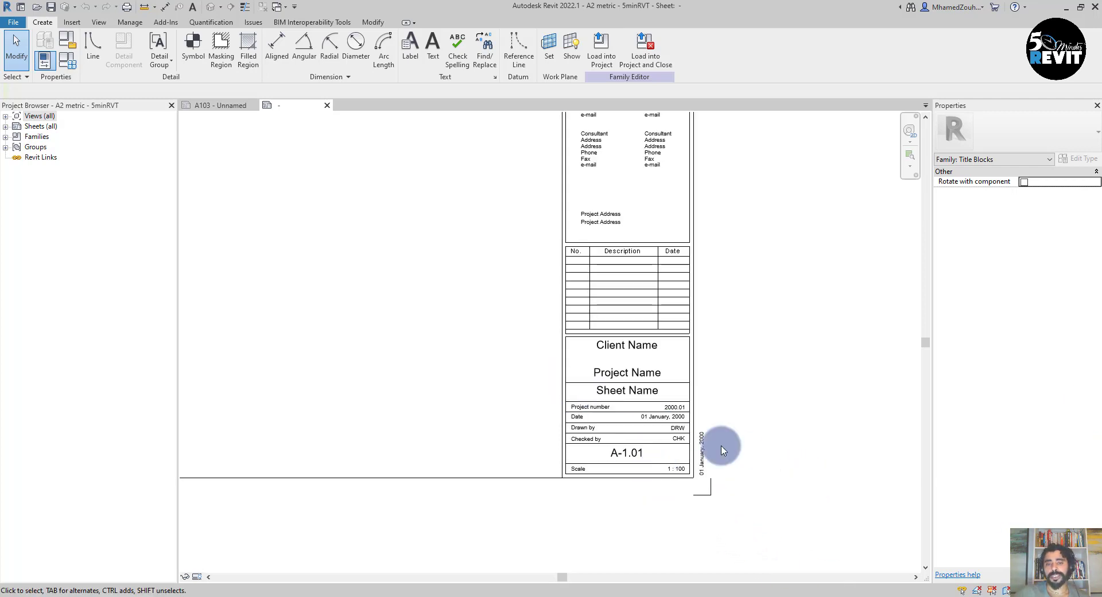
scroll(425, 321, down, 2)
middle_drag(525, 377, 685, 224)
middle_drag(638, 253, 665, 225)
scroll(665, 225, up, 2)
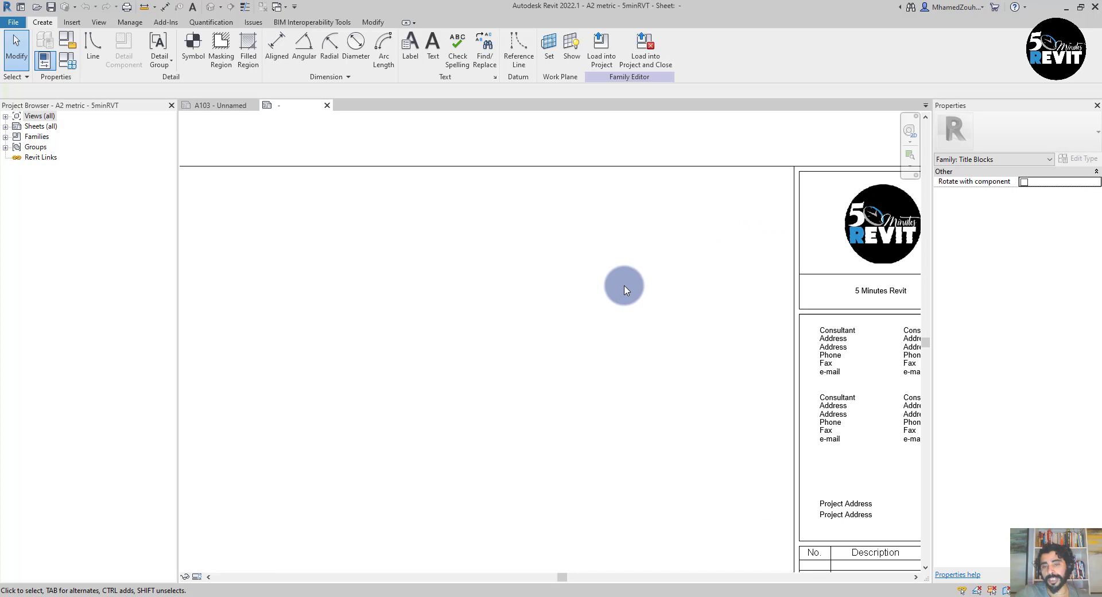
scroll(625, 290, down, 3)
middle_drag(576, 319, 679, 333)
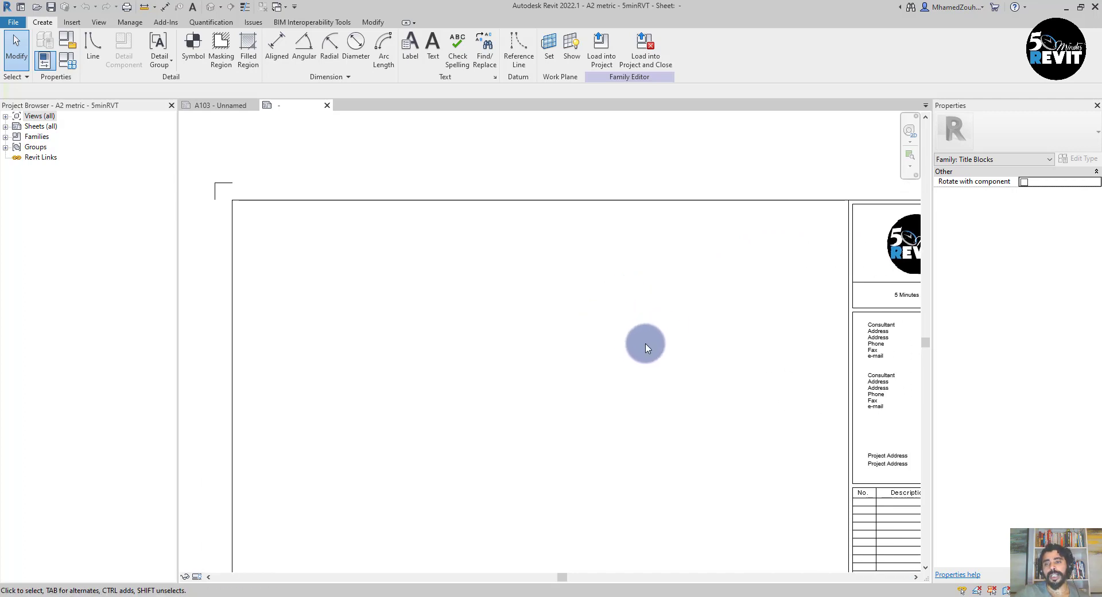
middle_drag(653, 361, 678, 356)
scroll(672, 351, down, 2)
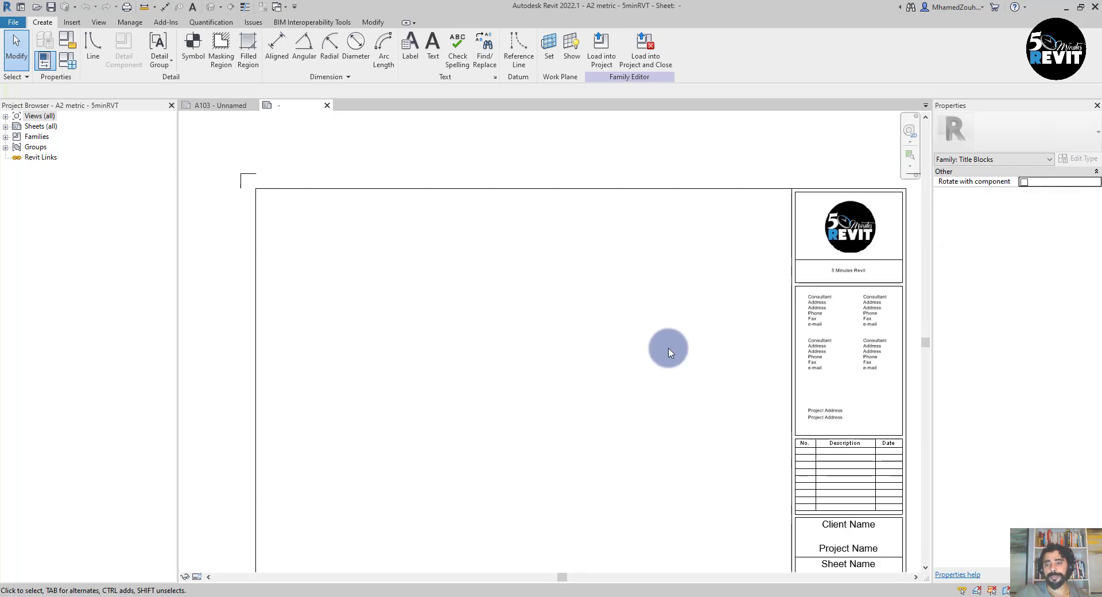
middle_drag(630, 316, 626, 383)
scroll(669, 248, up, 2)
middle_drag(669, 248, 528, 387)
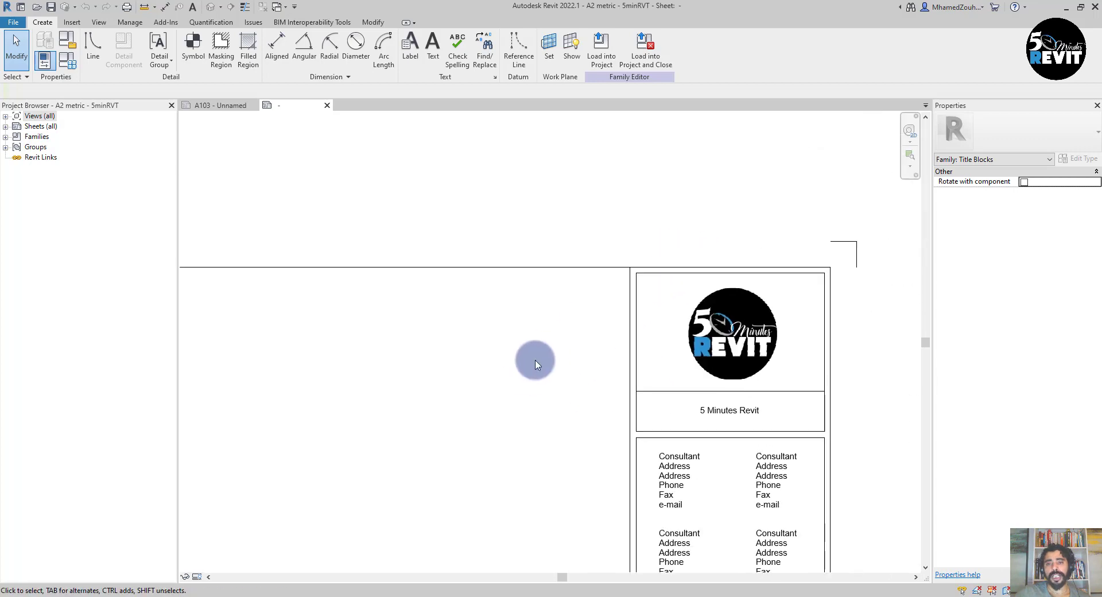
scroll(539, 335, up, 1)
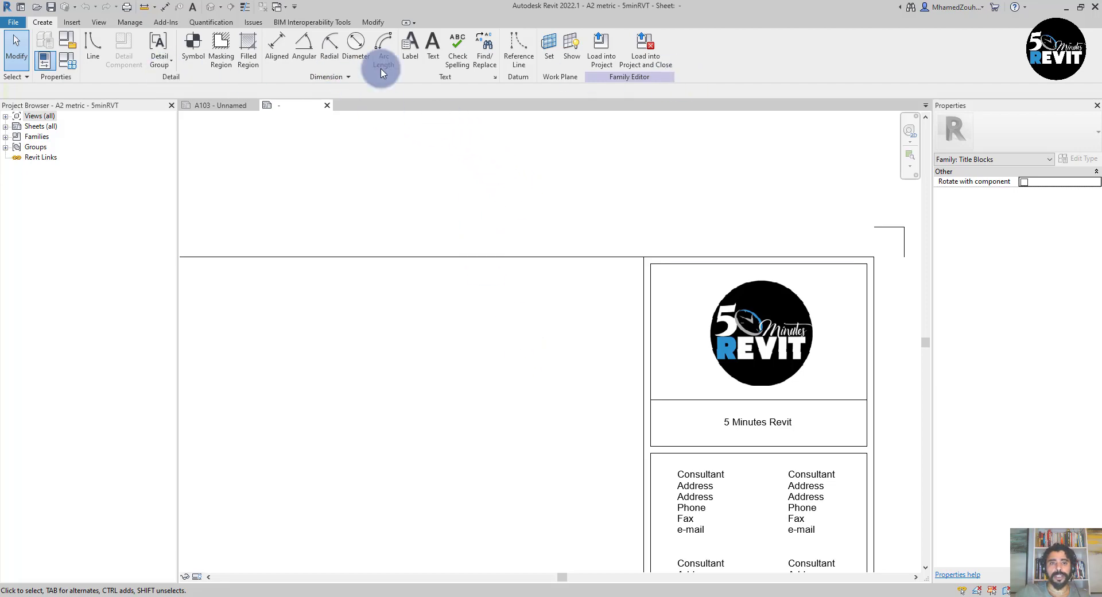
- Place a new label left of the title block logo and start adding a parameter to it
click(409, 47)
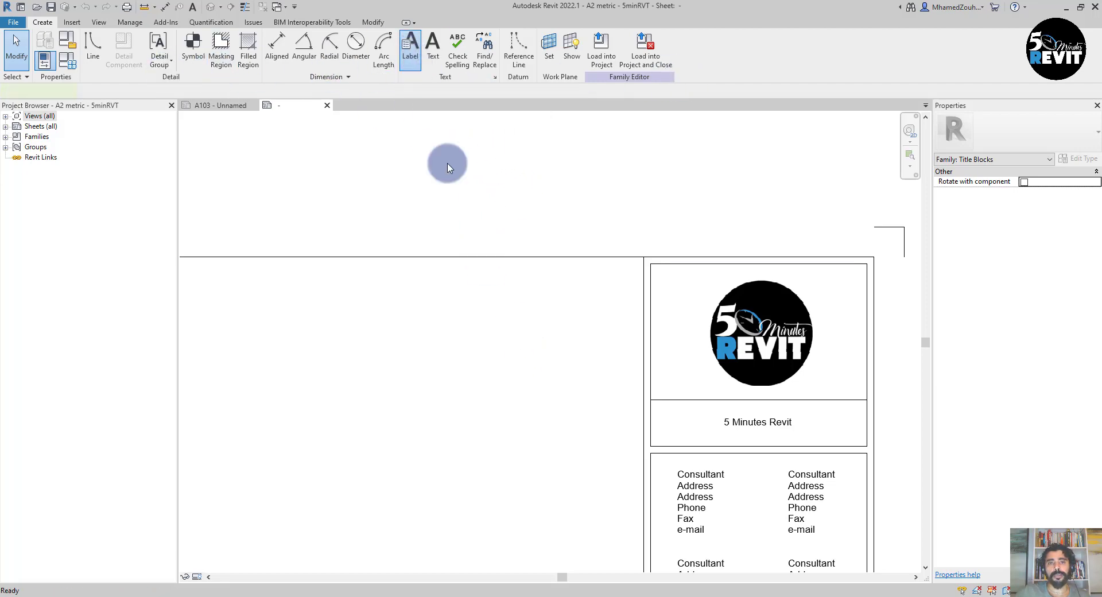
scroll(514, 343, down, 4)
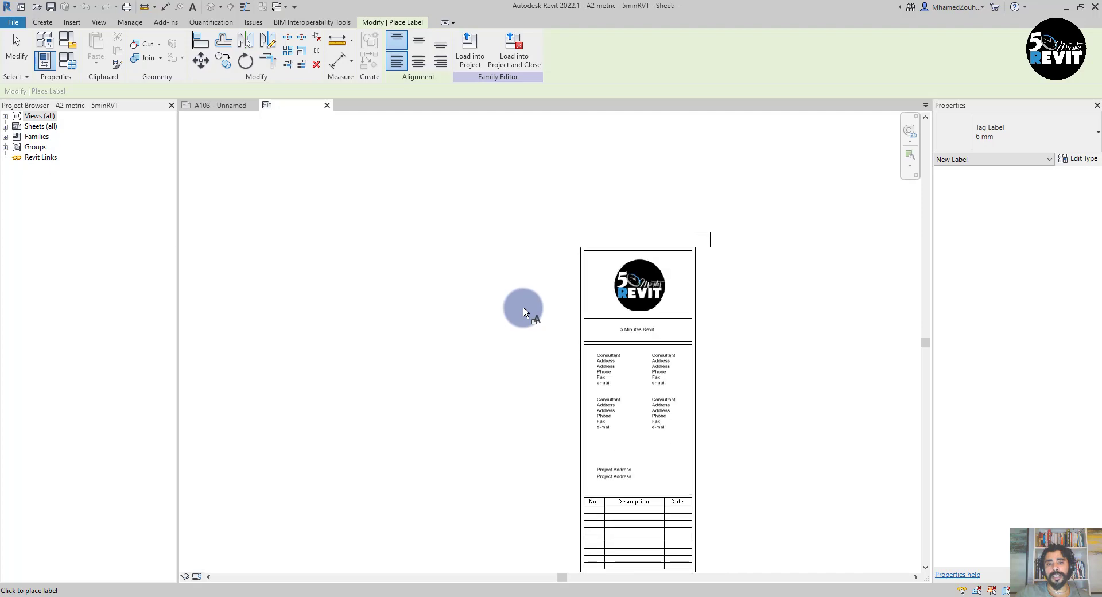
middle_drag(522, 307, 560, 279)
scroll(571, 214, up, 4)
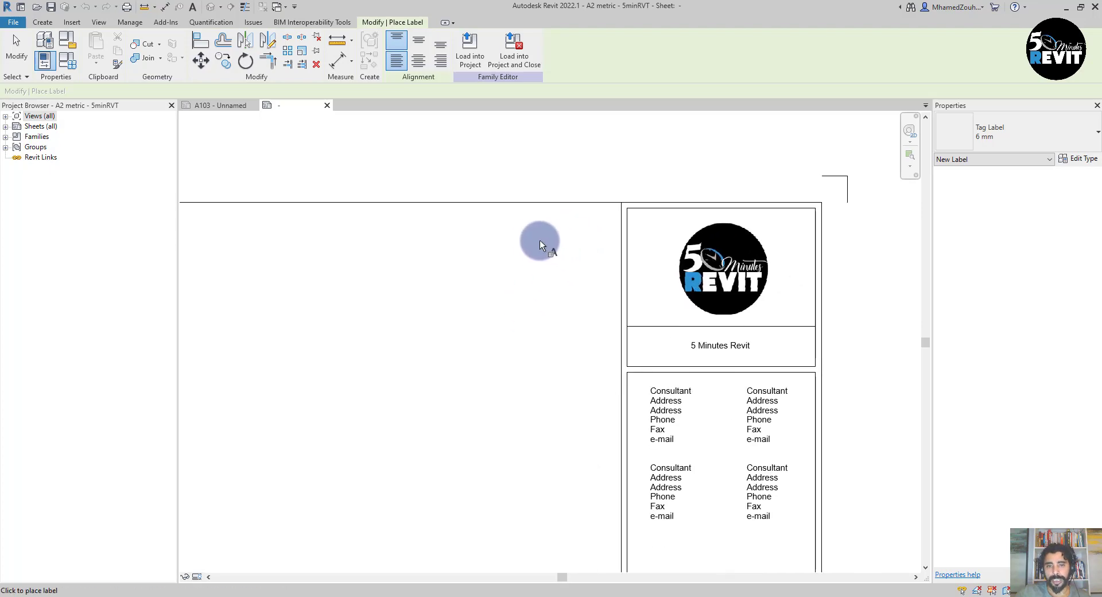
click(541, 208)
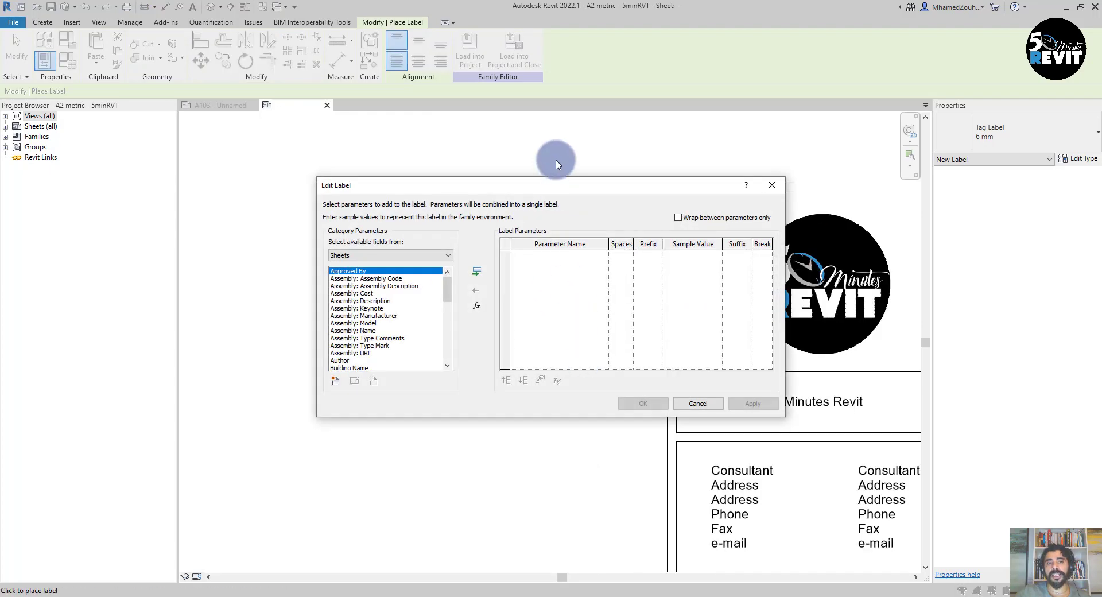
drag(549, 189, 536, 108)
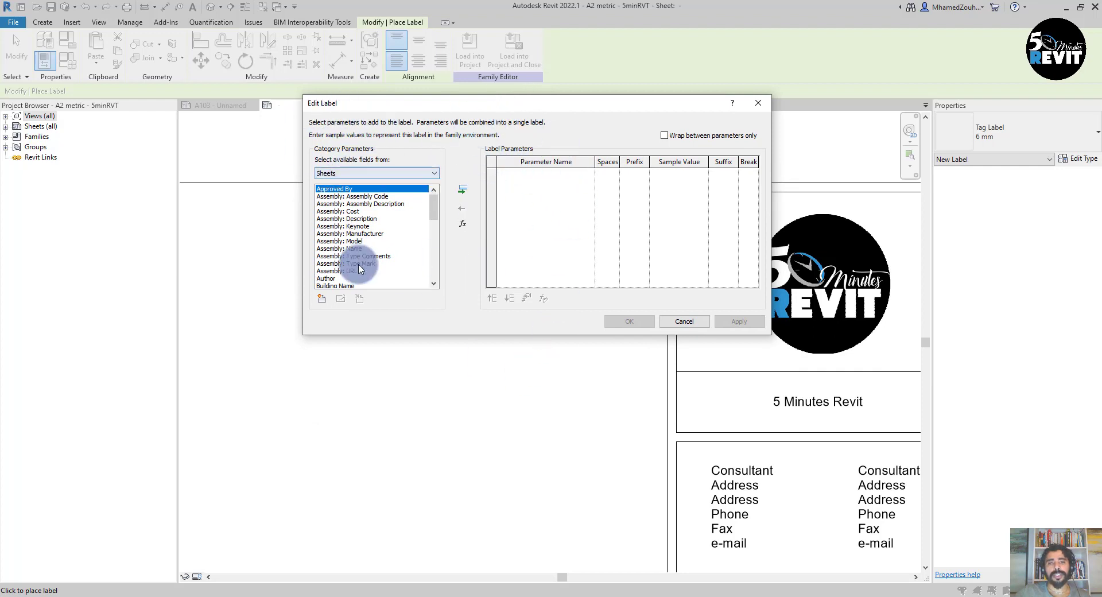
click(322, 299)
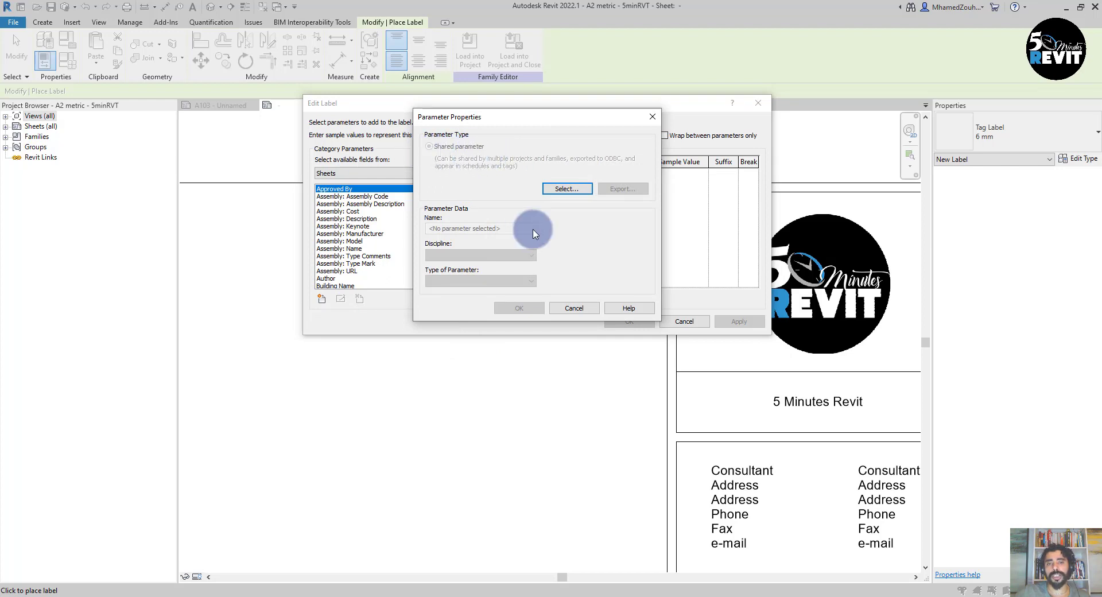
- Choose a shared parameter, review the Bauteilmassen group list, and open the shared parameter file editor
click(566, 189)
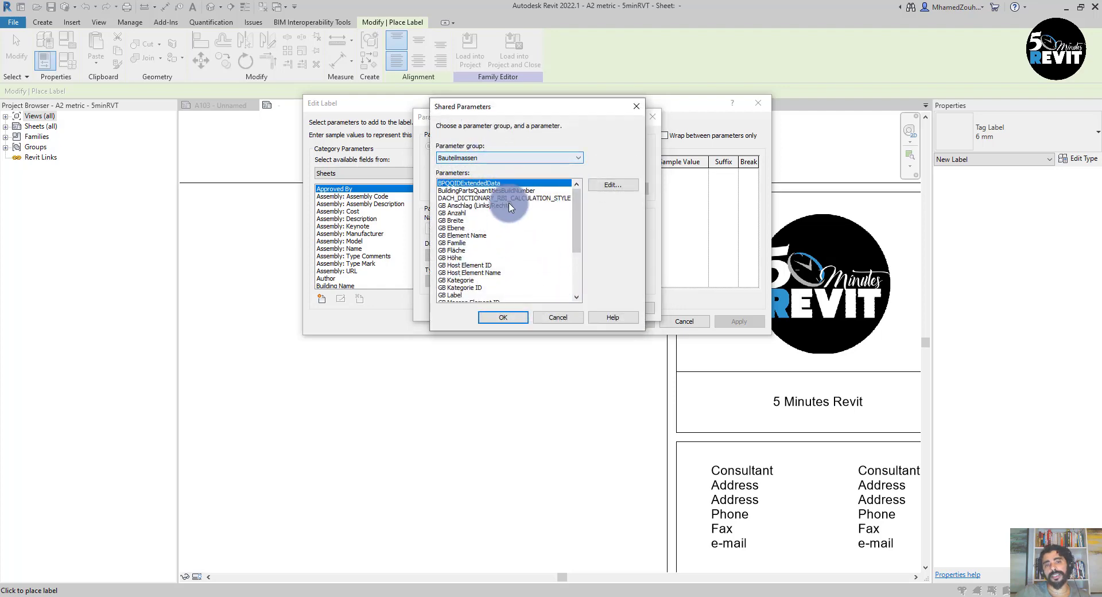
click(494, 158)
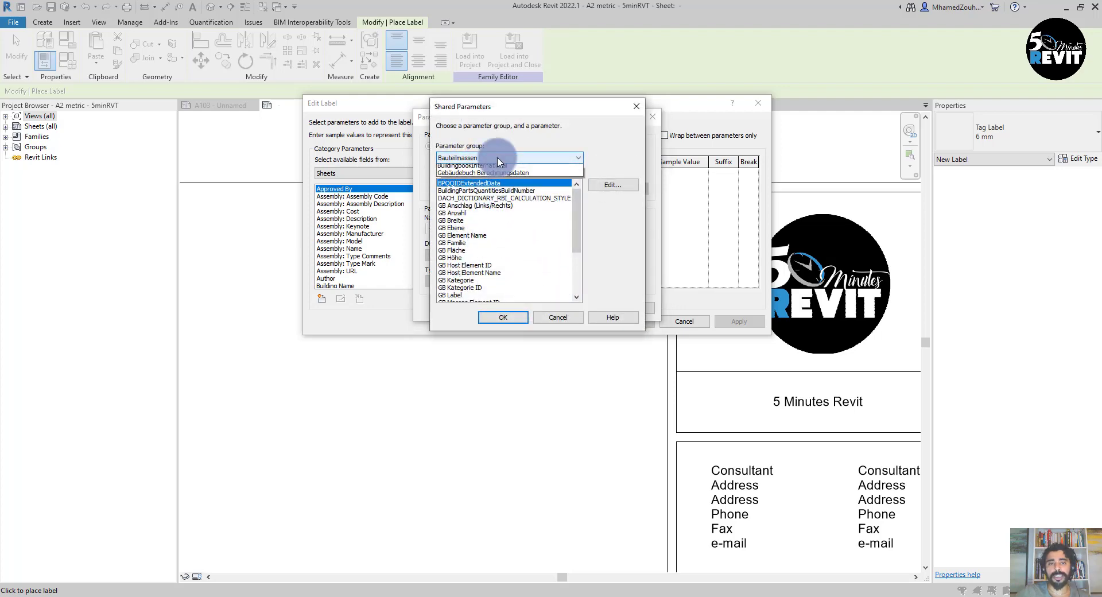
click(497, 161)
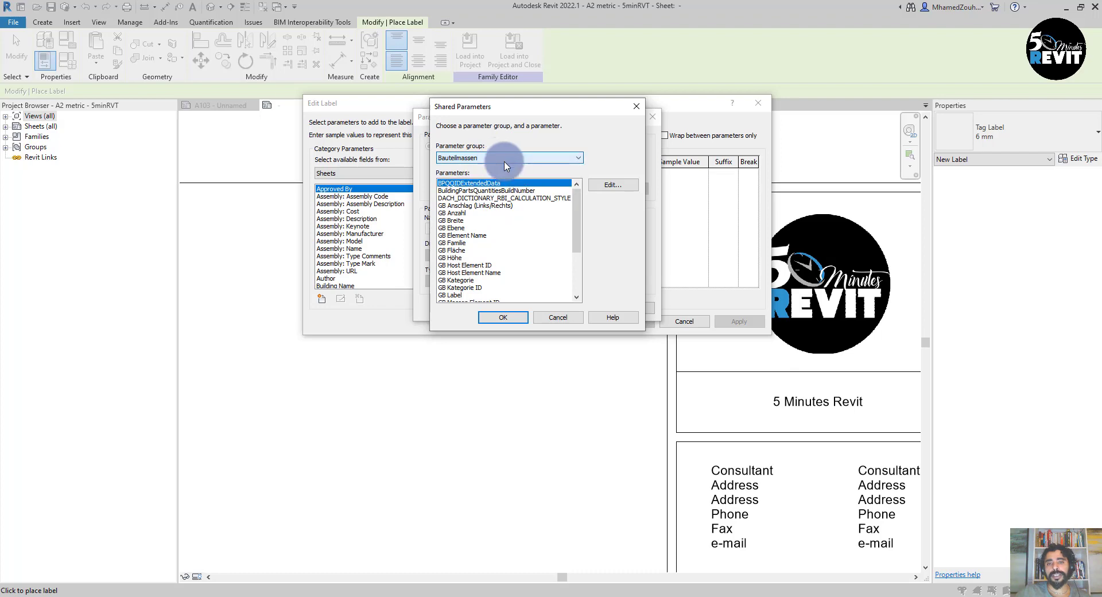
click(612, 184)
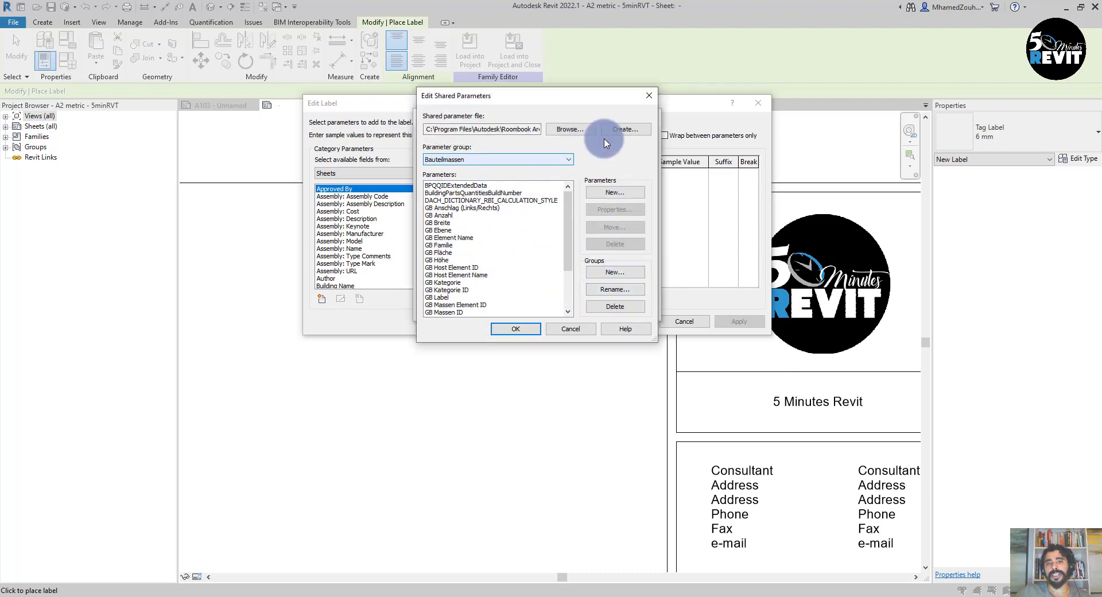
- Save a new shared parameter file as '5 MIN Shared Parameters' on the Desktop
click(625, 130)
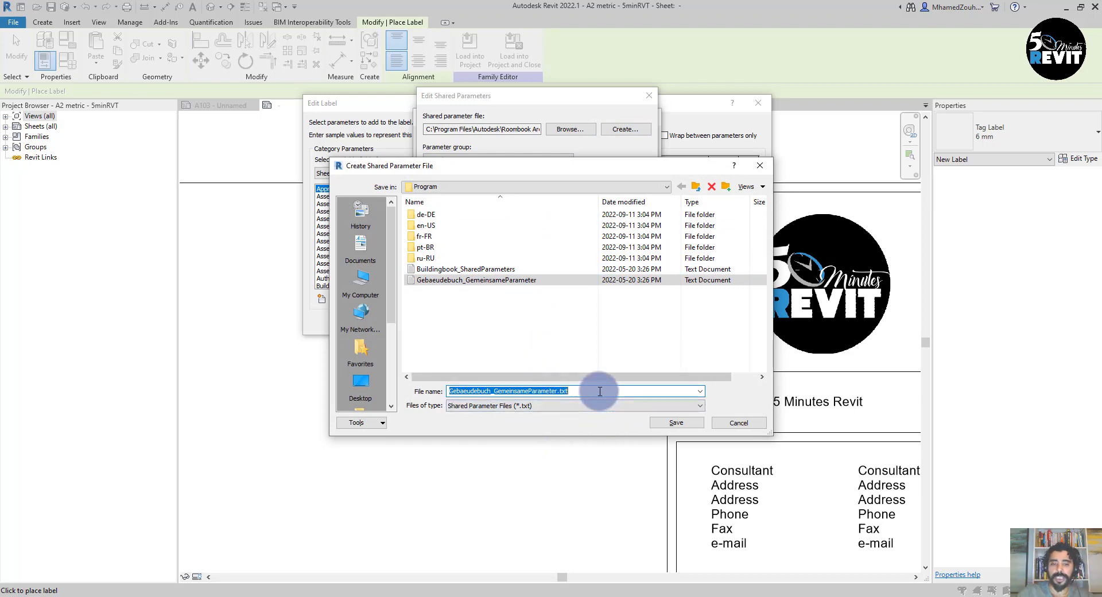
key(BackSpace)
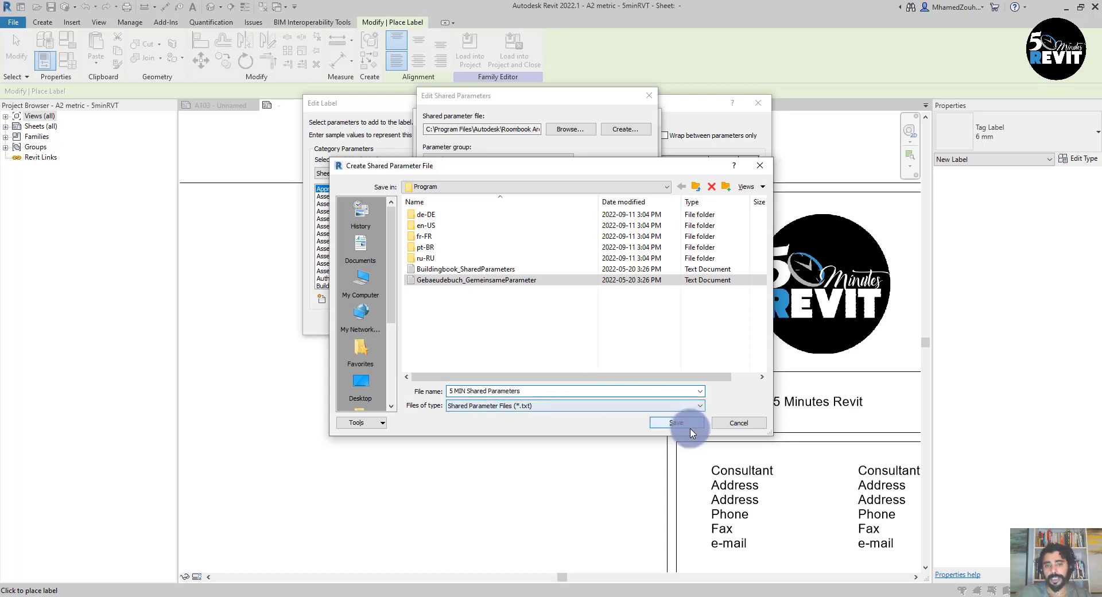
click(360, 383)
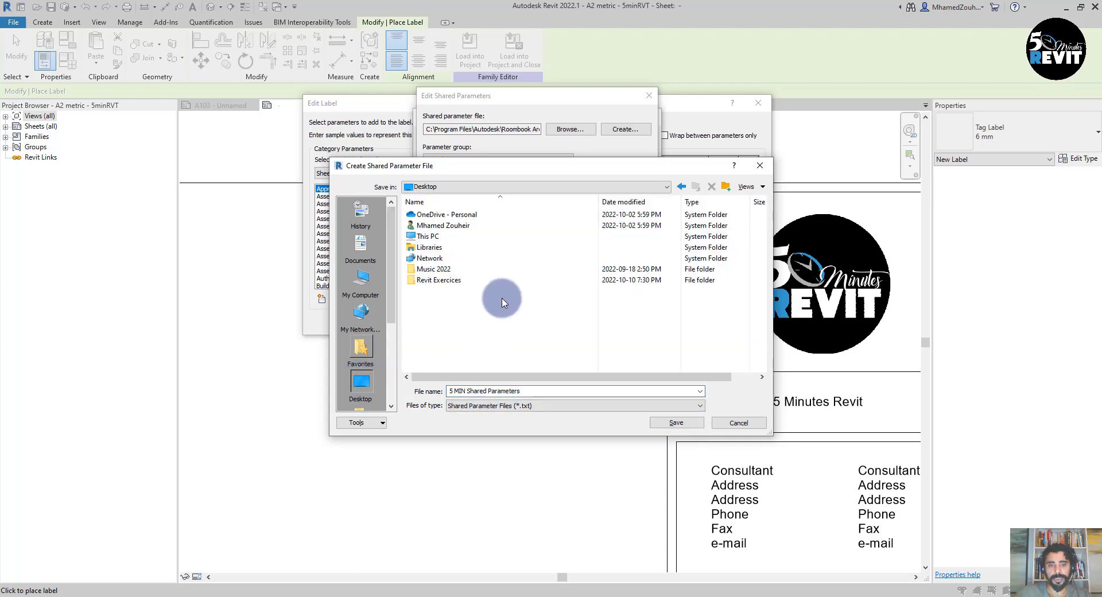
click(678, 426)
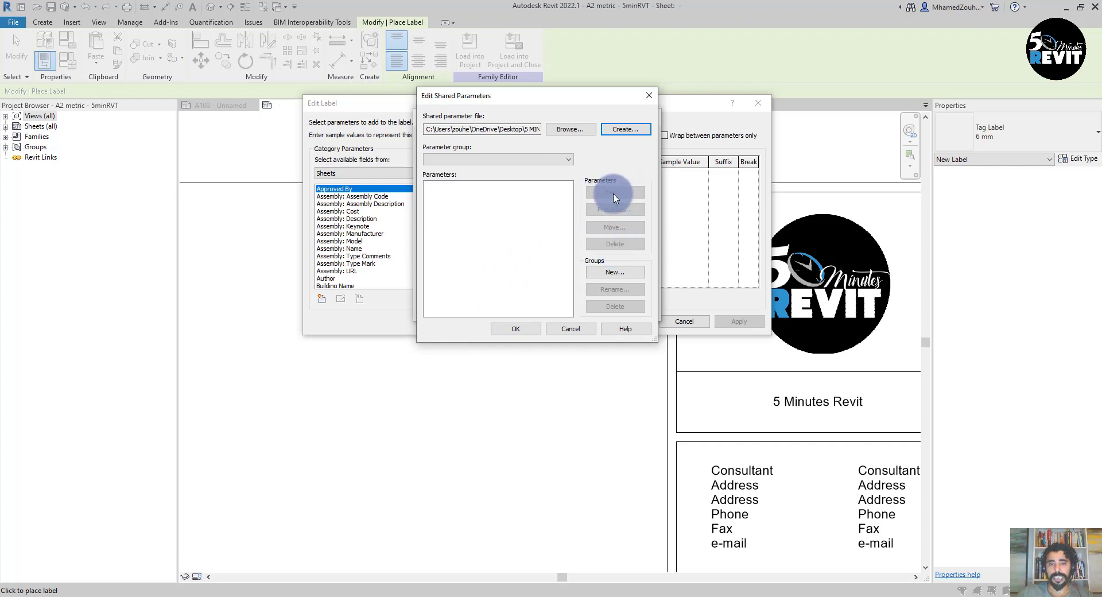
- Create a new parameter group named 'Project Info' in the shared parameter file
click(620, 273)
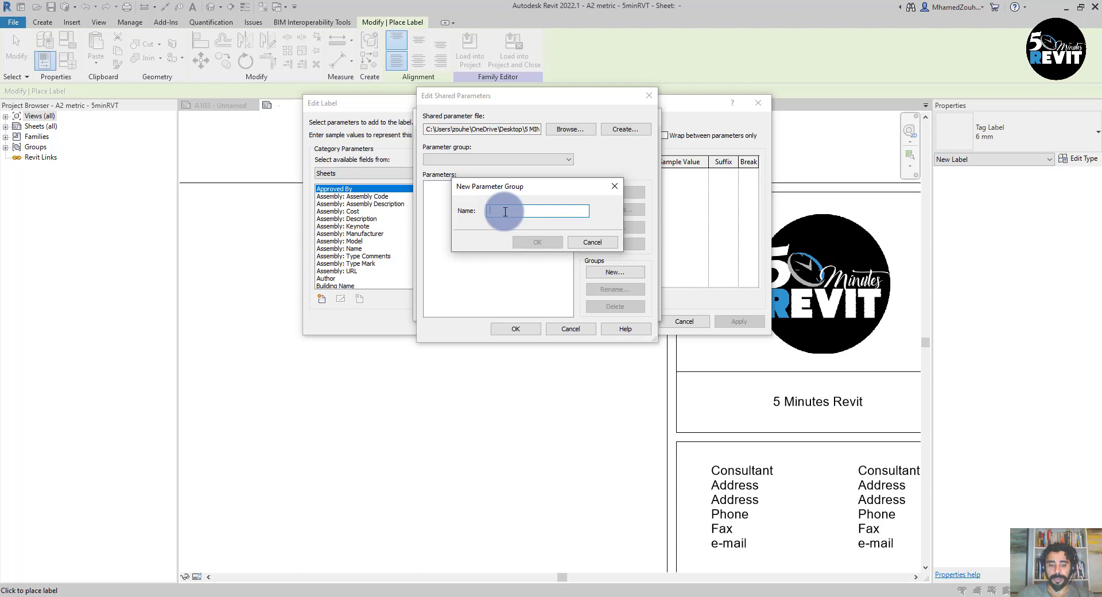
text(Project Info)
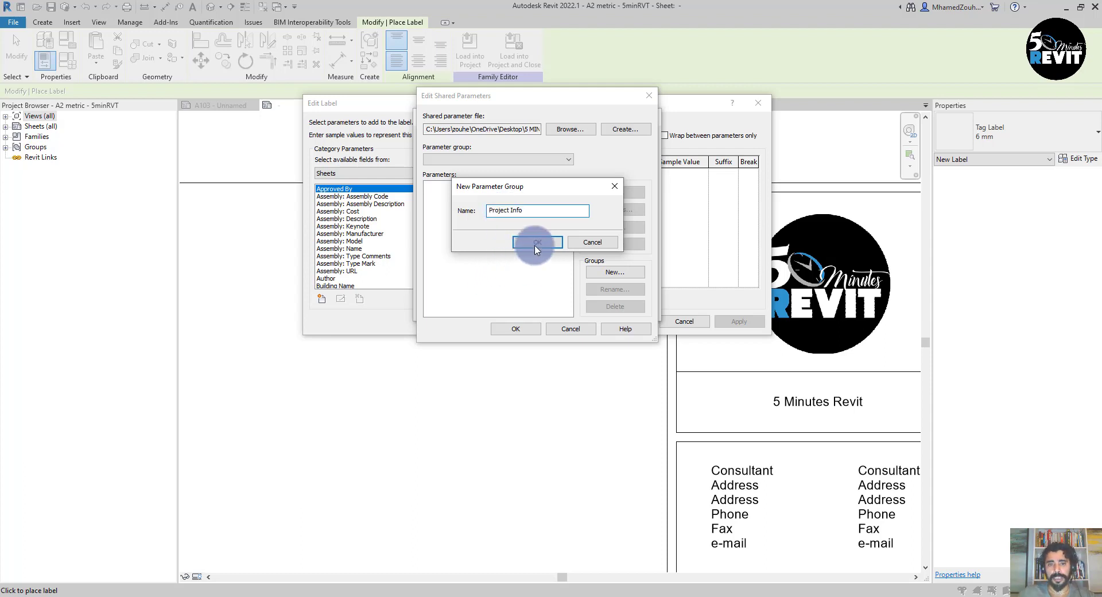
click(525, 243)
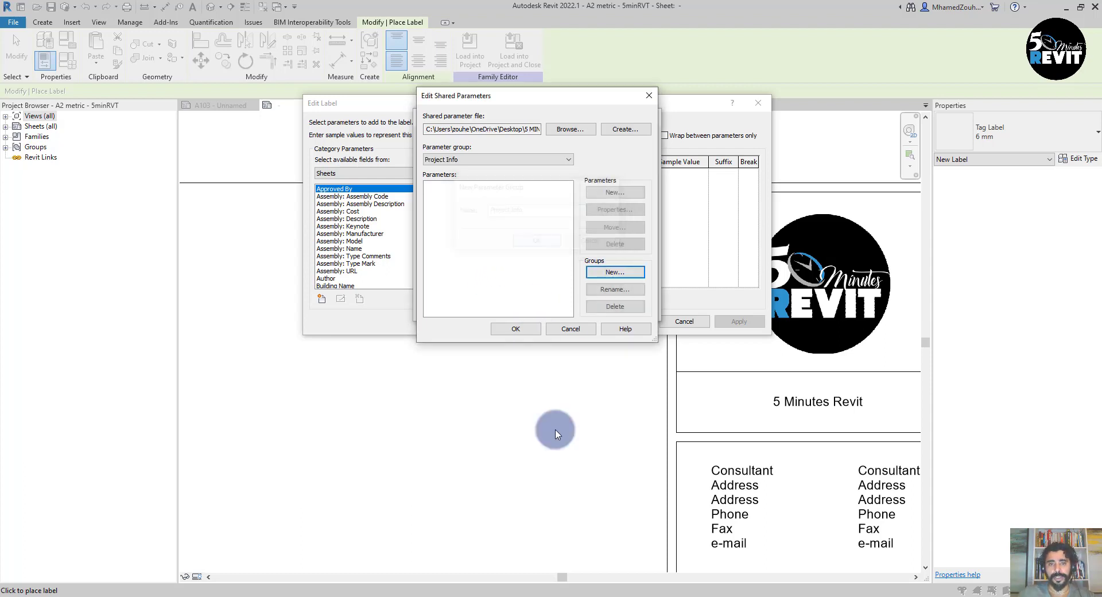
- Create a Text parameter named 'Project Info Reference' in the Project Info group
click(625, 192)
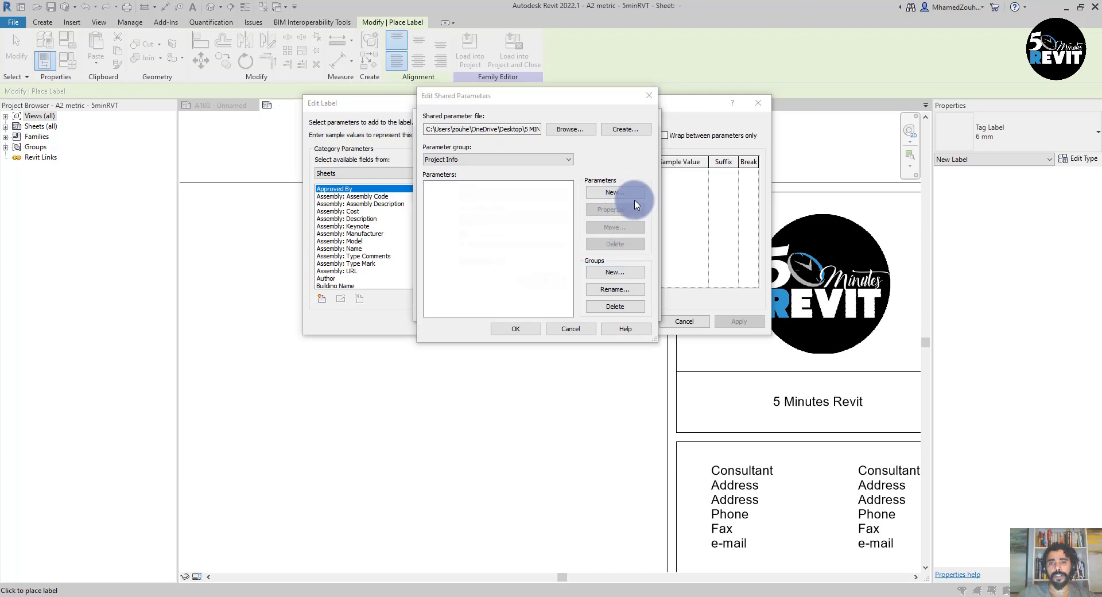
drag(570, 142, 725, 109)
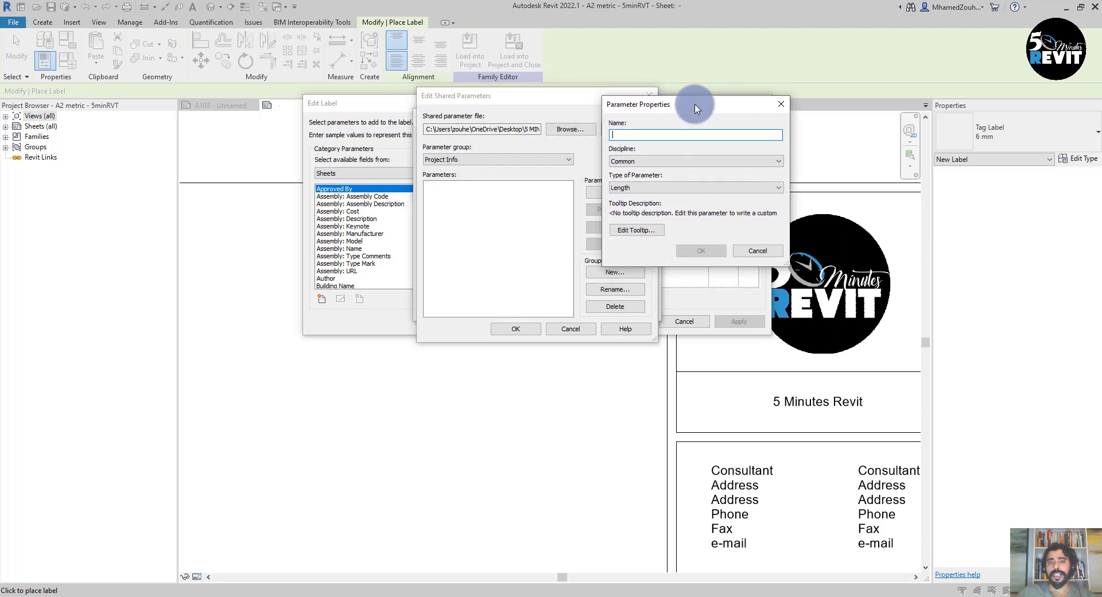
click(718, 188)
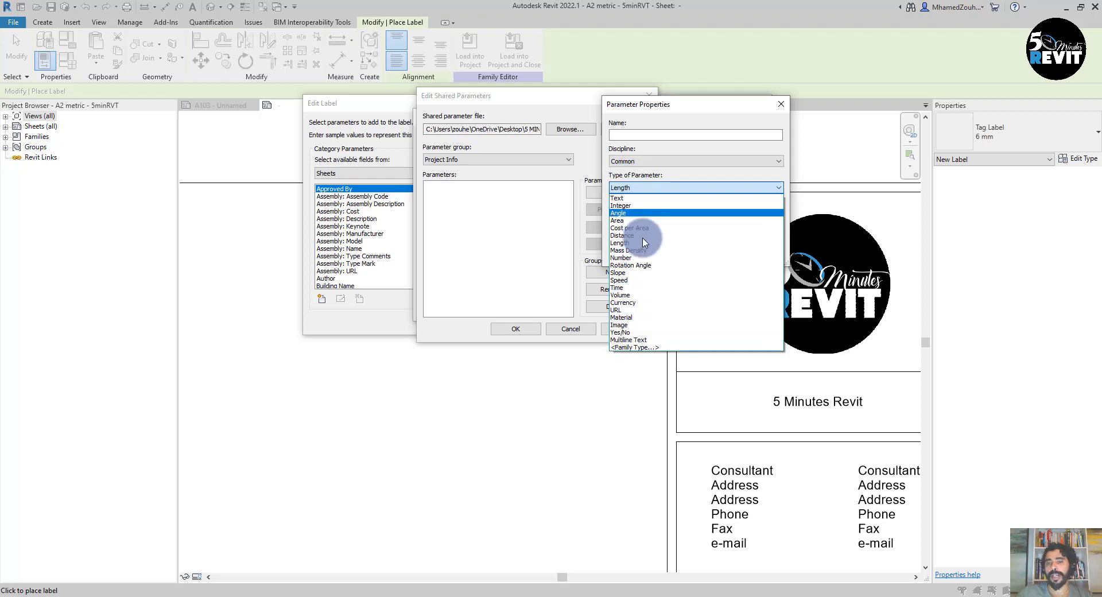
click(628, 198)
click(652, 134)
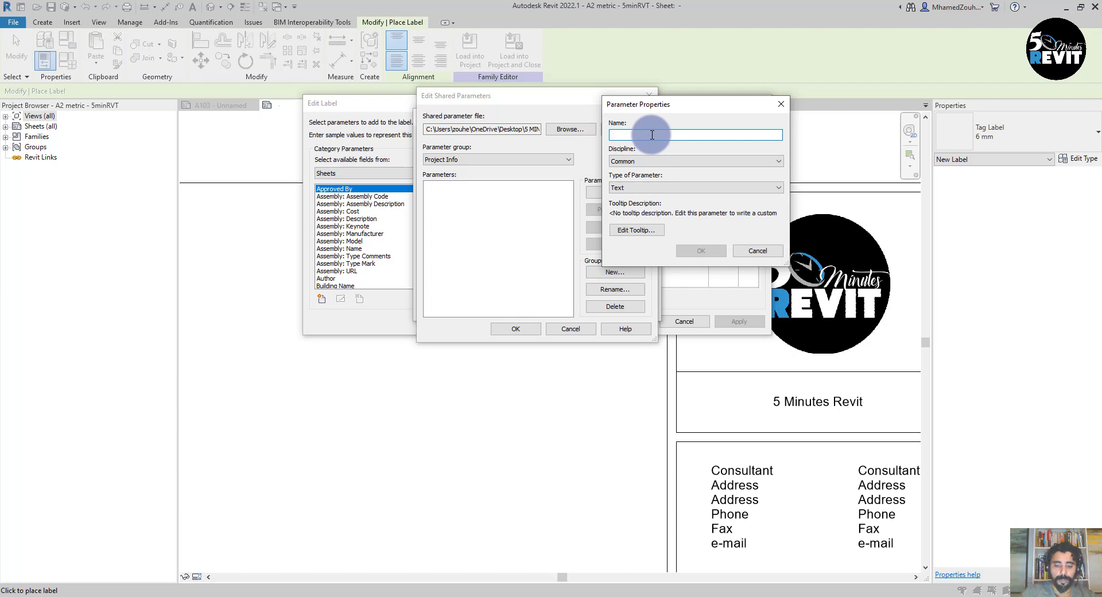
text(Project Info Reference)
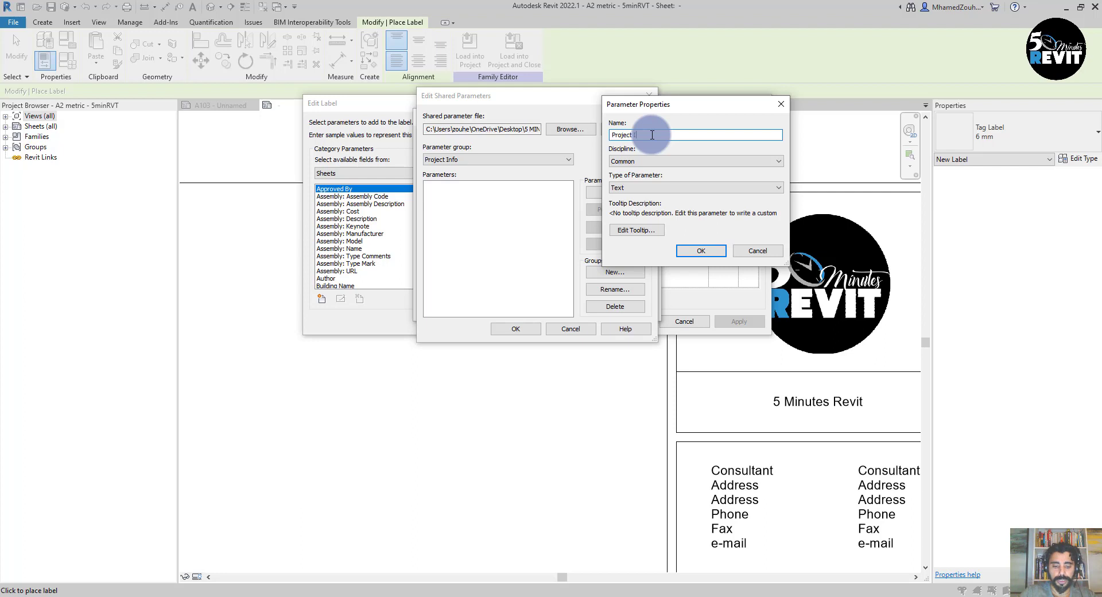
click(701, 251)
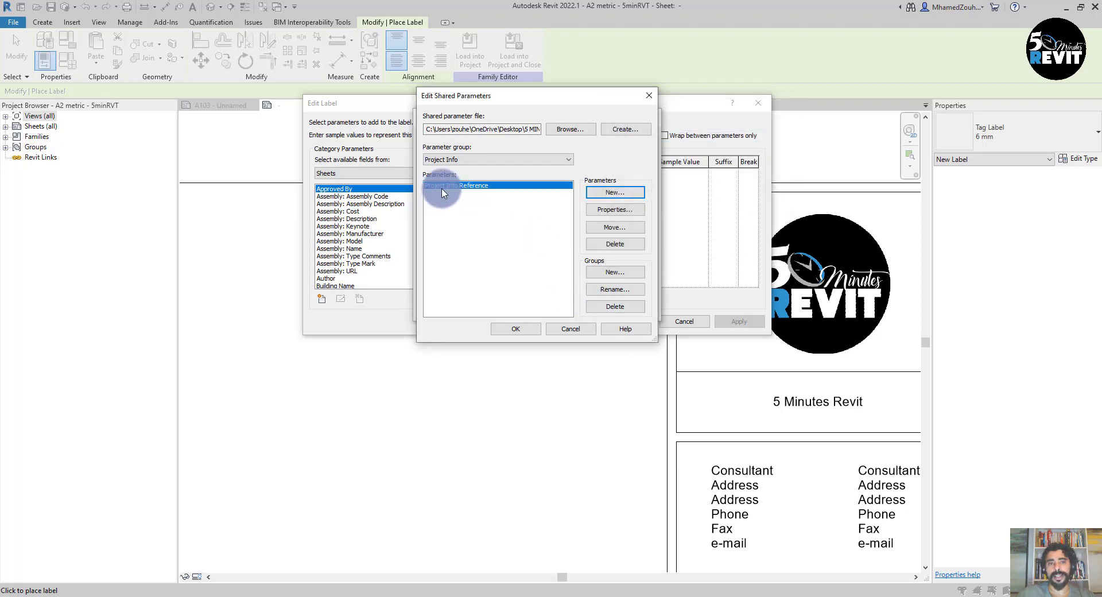
- Close the shared parameter editor and choose Project Info Reference as the label's shared parameter
click(513, 328)
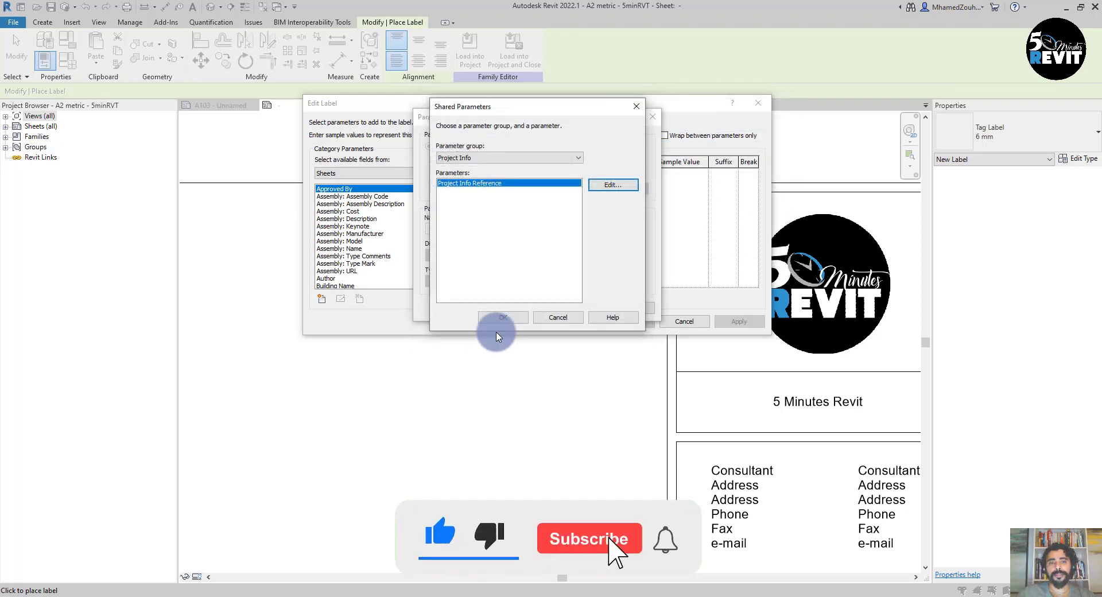
click(500, 317)
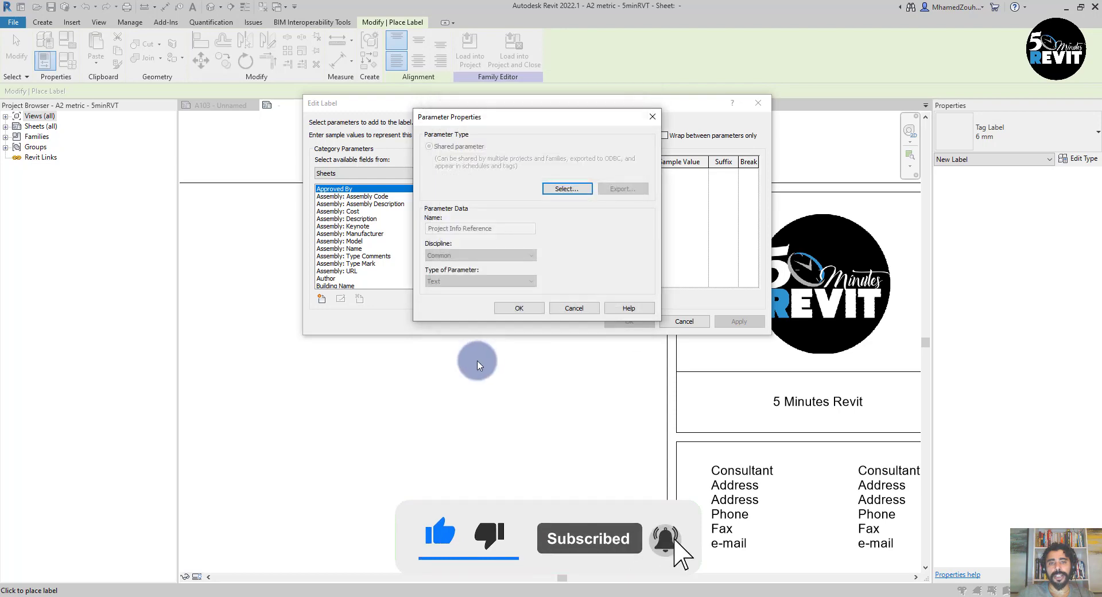
click(519, 310)
drag(434, 248, 440, 272)
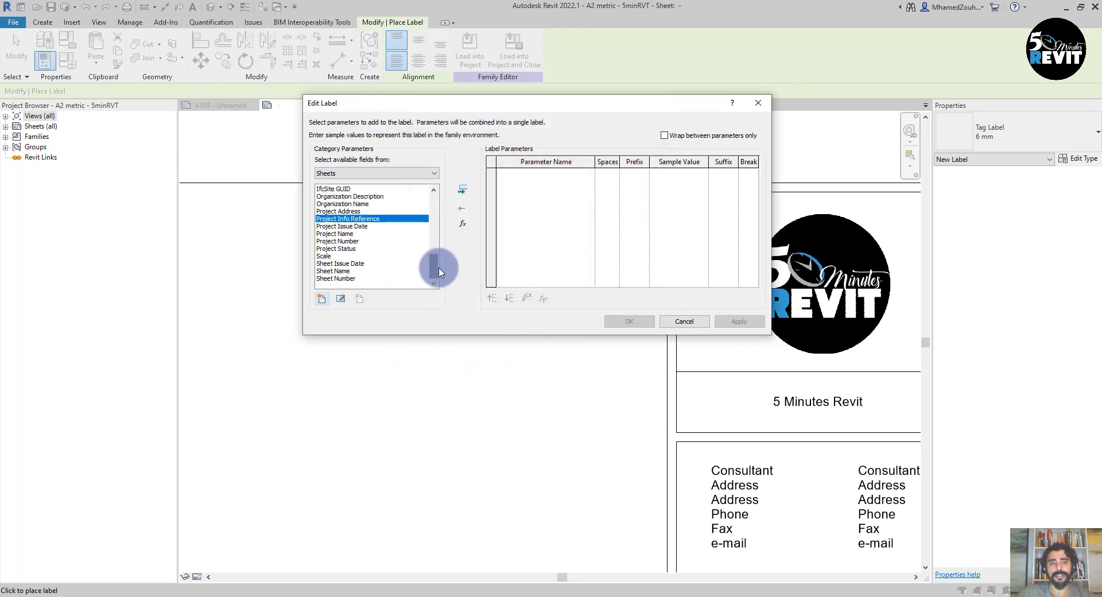
- Add Project Info Reference to the label with sample value 01232 and place it
click(463, 191)
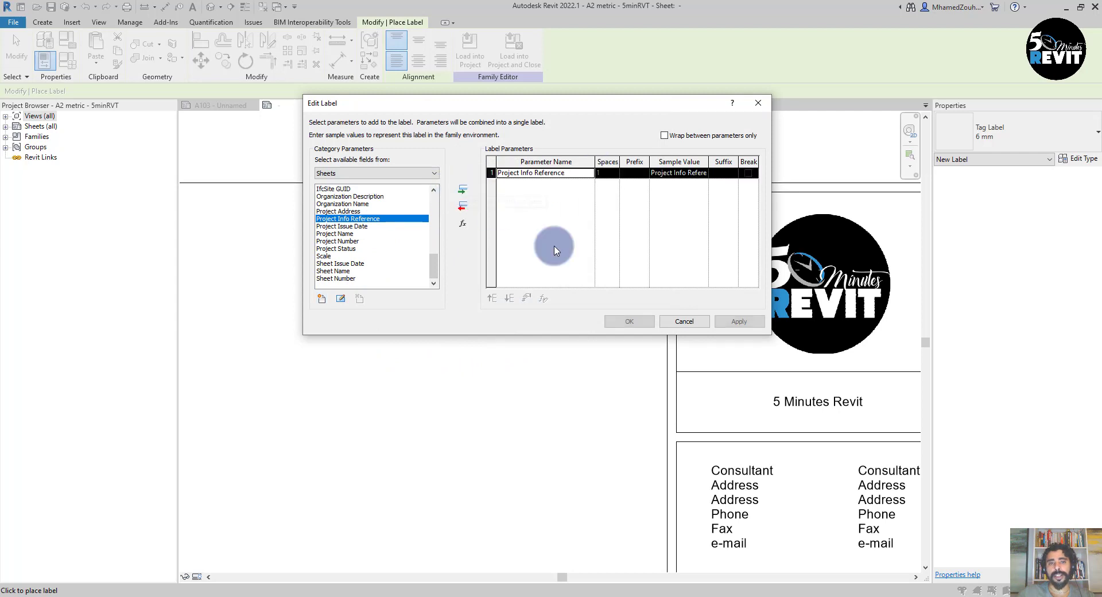
click(665, 173)
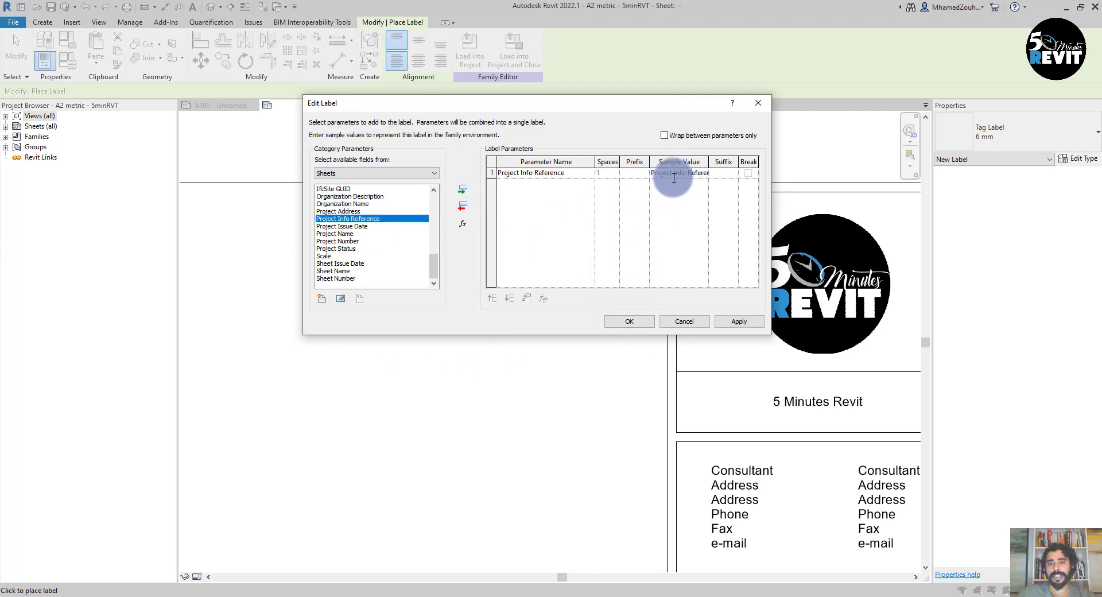
drag(654, 174, 797, 173)
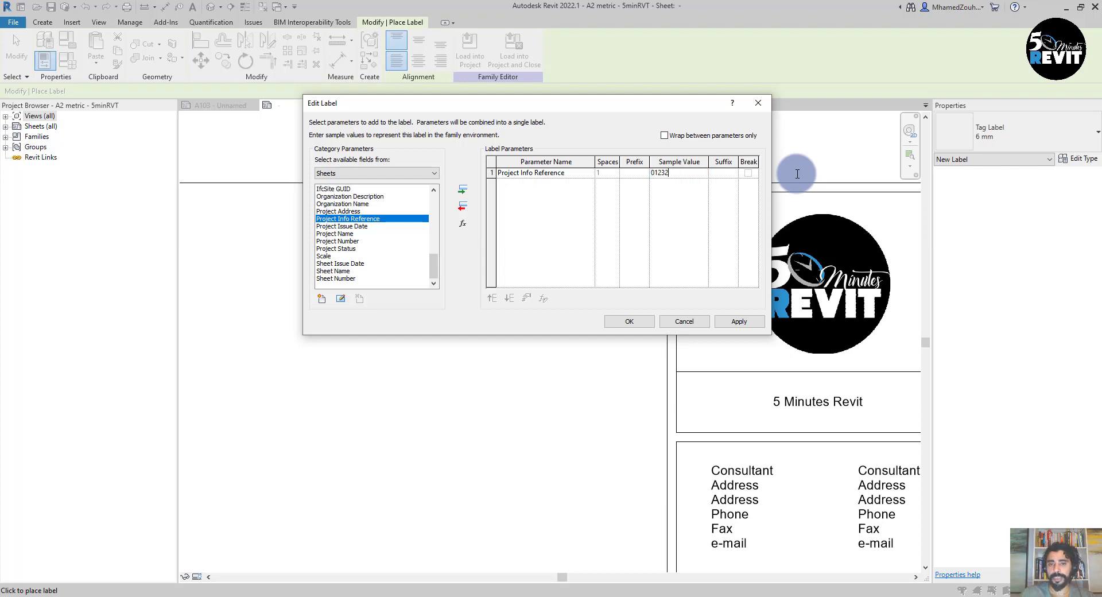
click(628, 322)
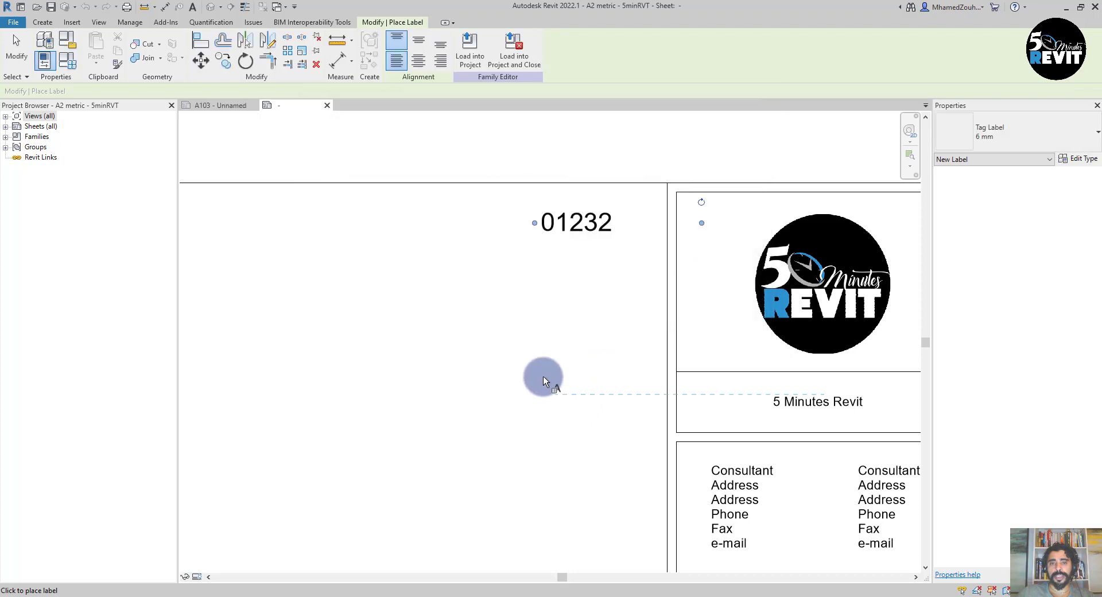
key(Escape)
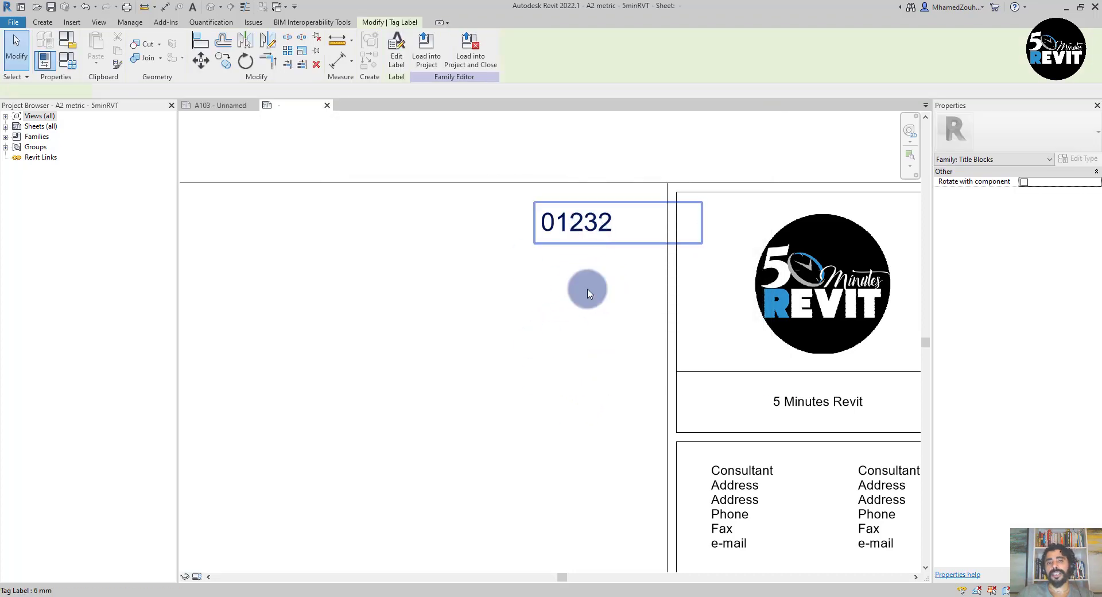
- Move the 01232 label up to sit just left of the logo panel
scroll(580, 338, down, 1)
click(662, 260)
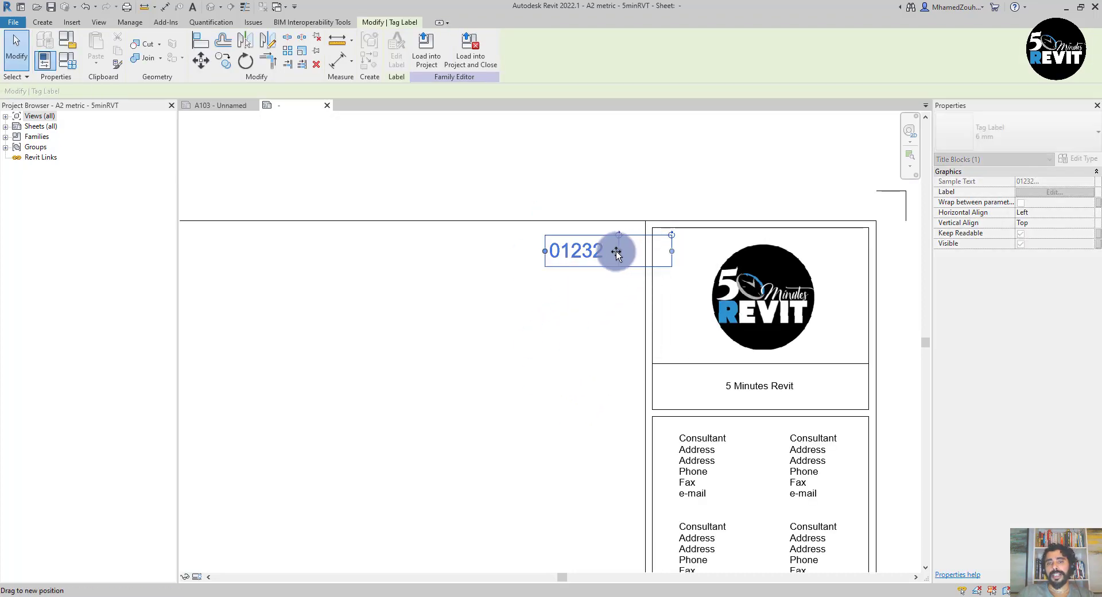
click(573, 291)
scroll(573, 291, up, 2)
click(566, 239)
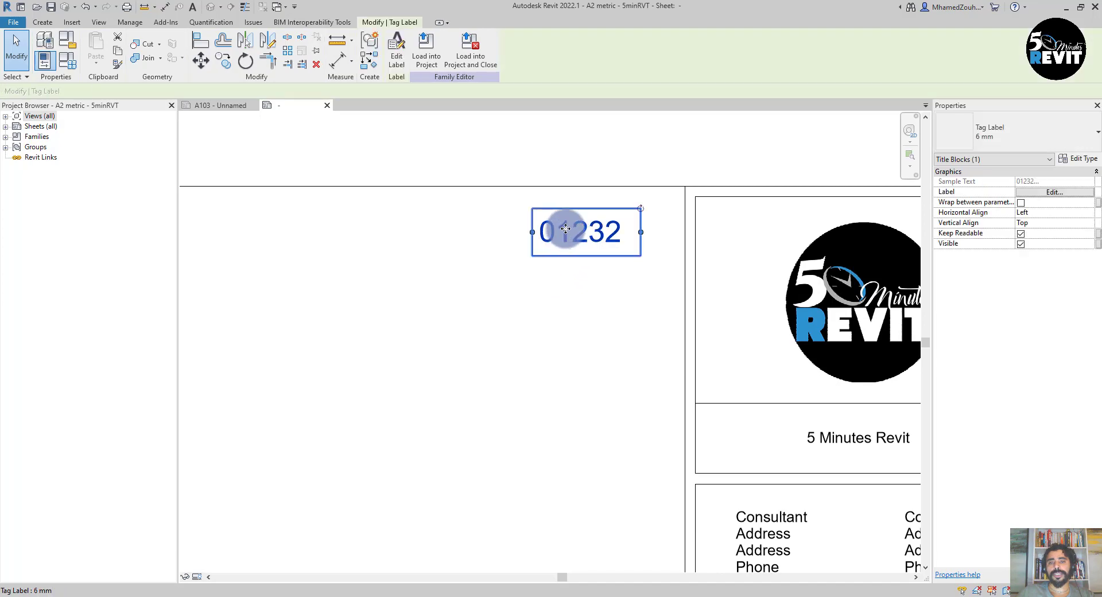
drag(567, 220, 571, 238)
click(542, 259)
scroll(539, 263, down, 4)
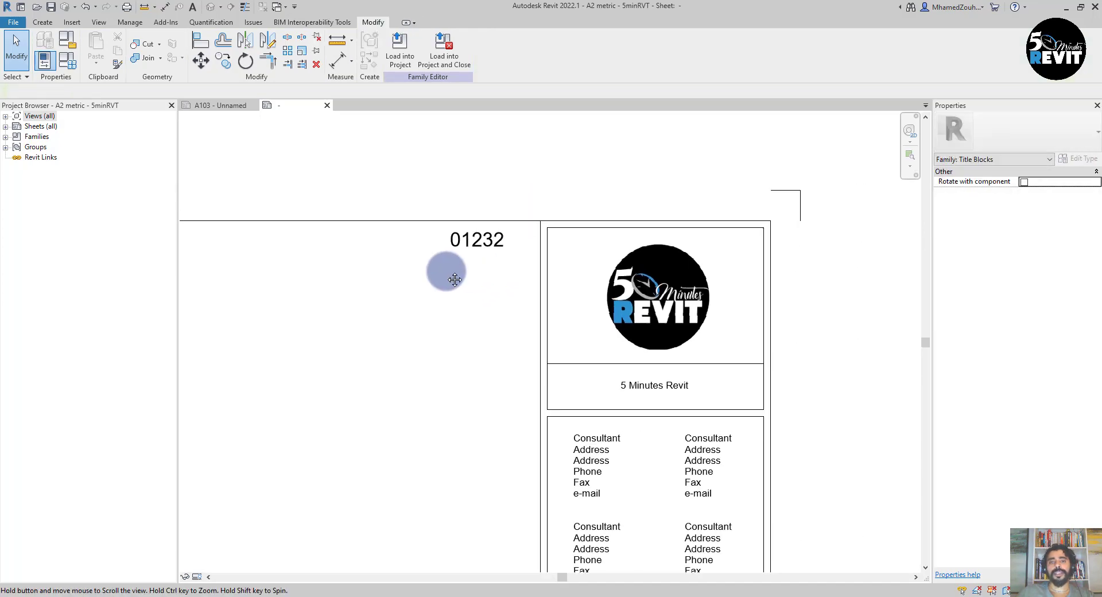
scroll(431, 177, down, 3)
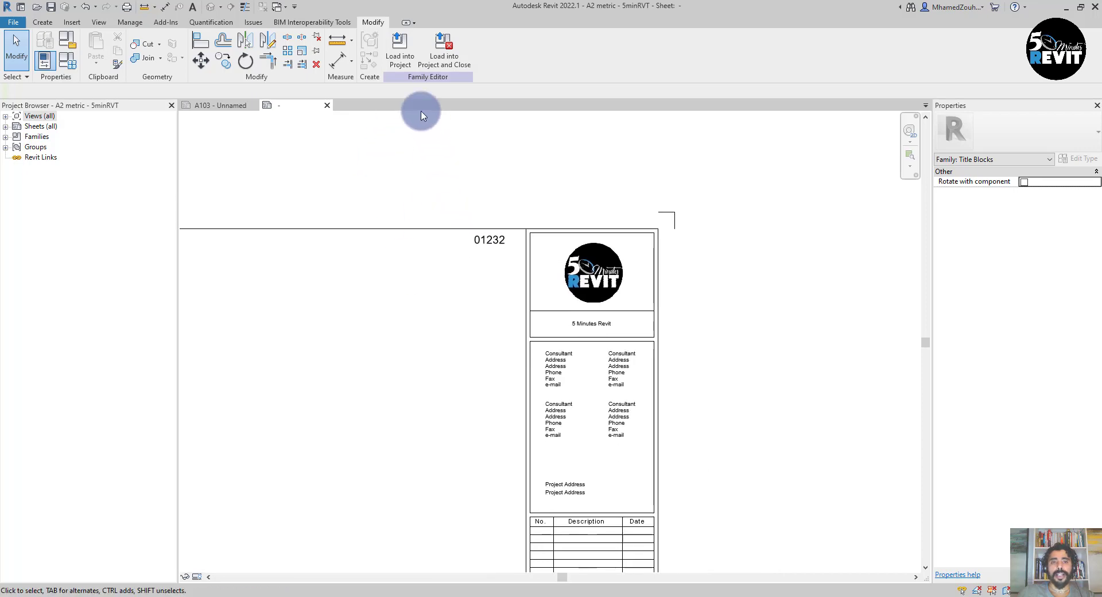
- Load the title block into the project, overwriting the existing version, and inspect it on sheet A103
click(400, 54)
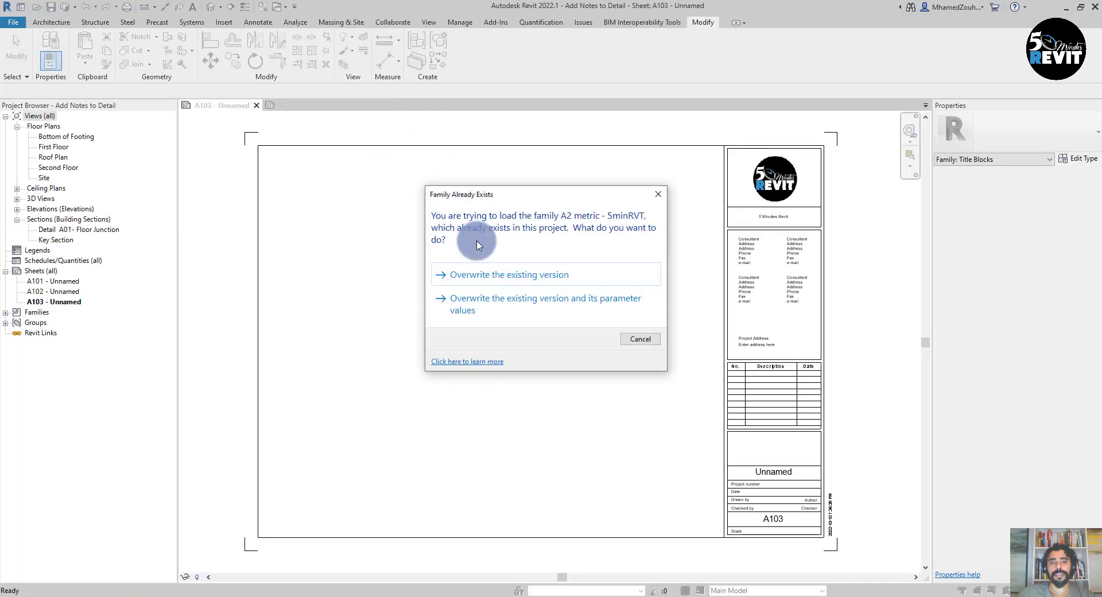
click(485, 276)
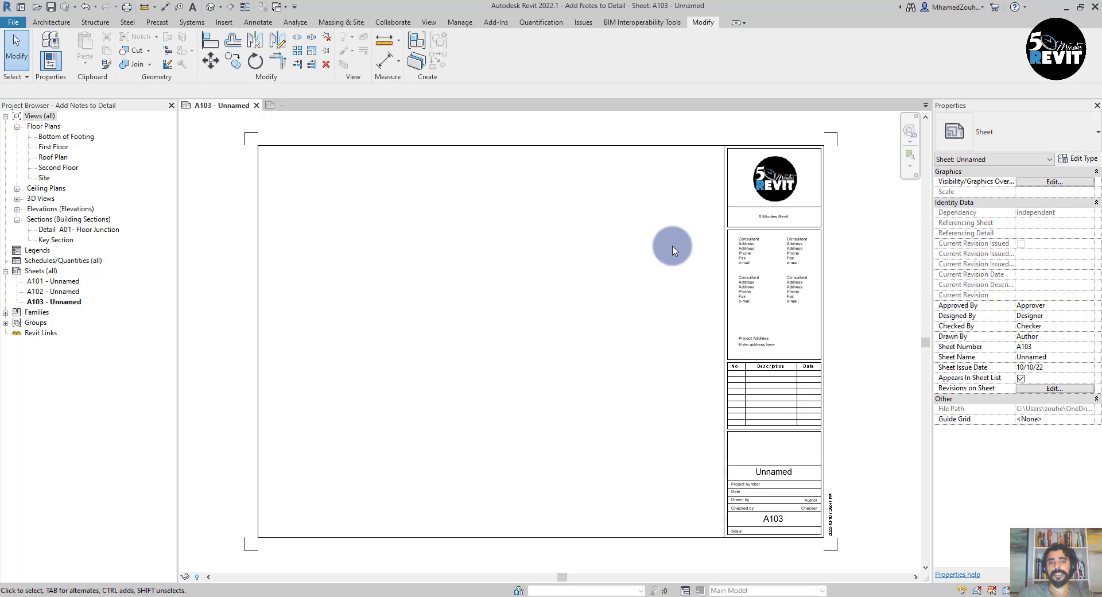
middle_drag(670, 246, 655, 225)
click(640, 216)
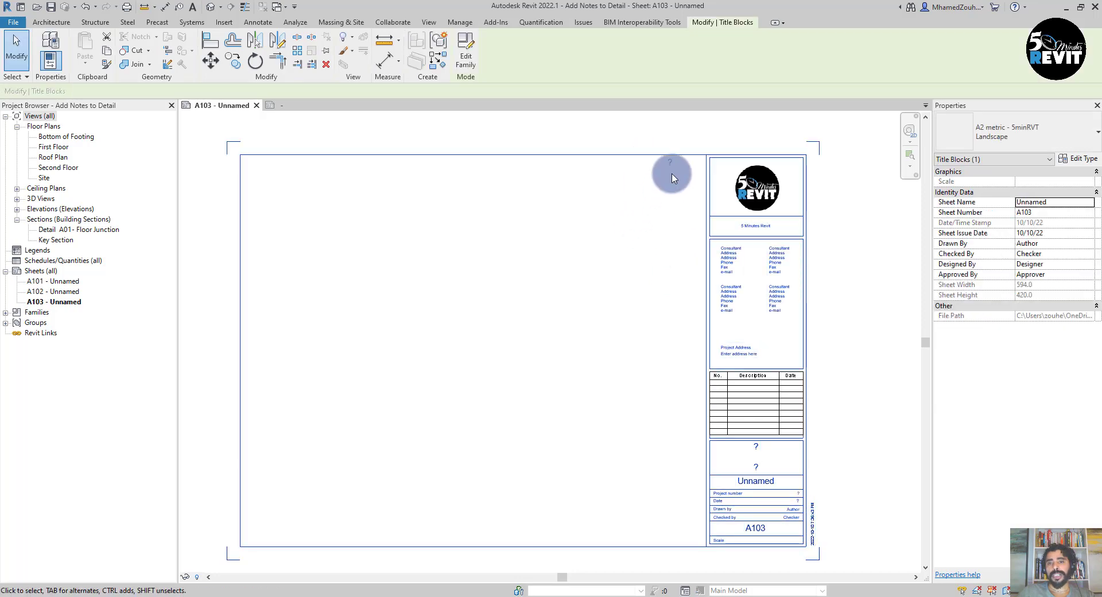
scroll(673, 175, up, 2)
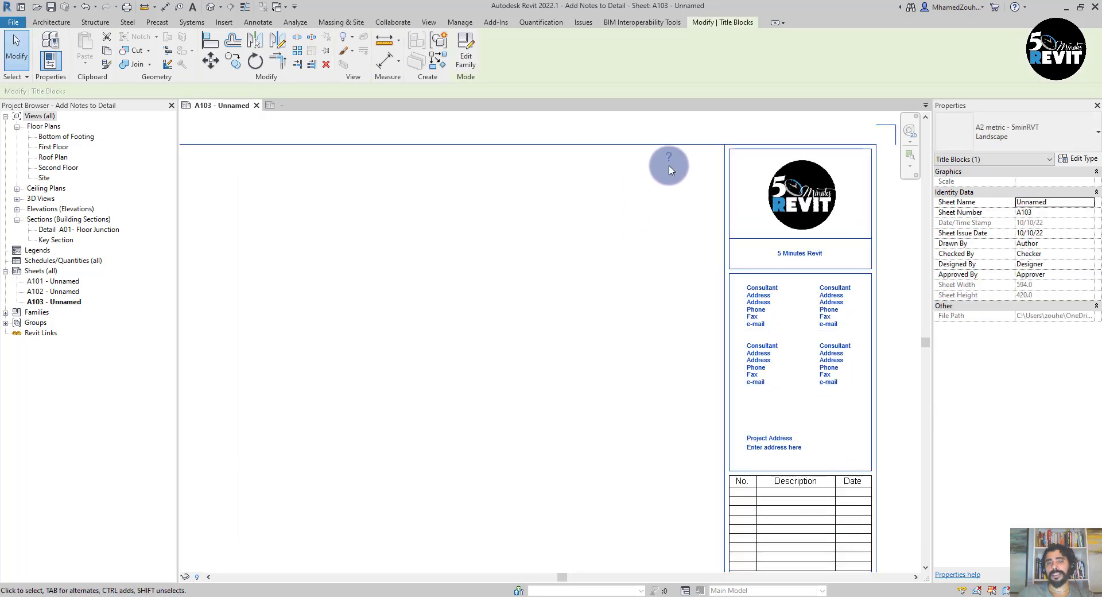
scroll(668, 153, up, 2)
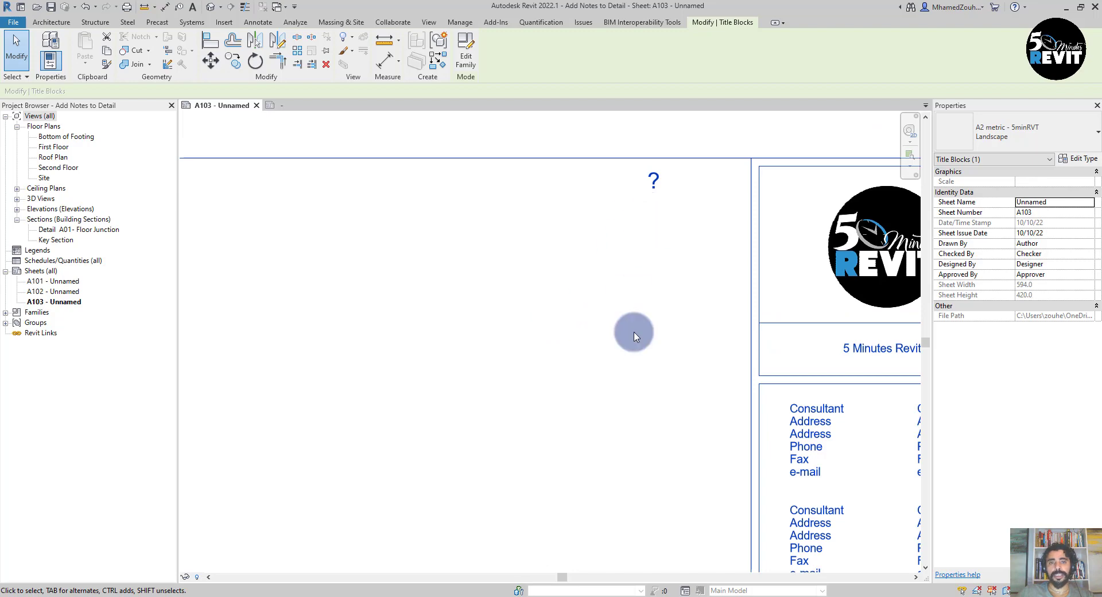
scroll(631, 339, down, 2)
middle_drag(630, 345, 627, 338)
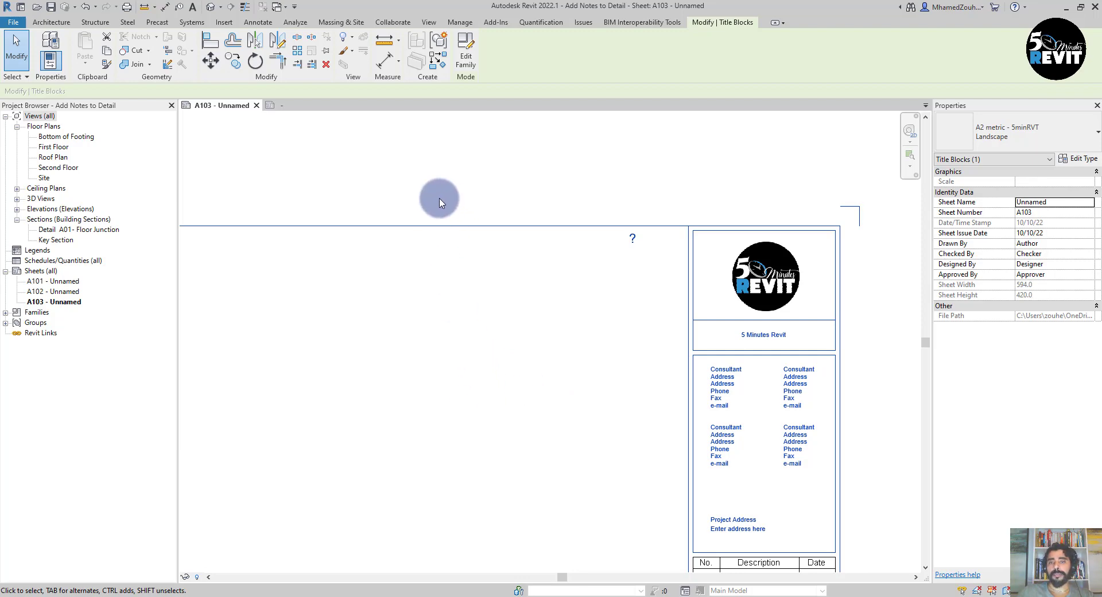
- Add a new project parameter using the shared parameter Project Info Reference
click(460, 22)
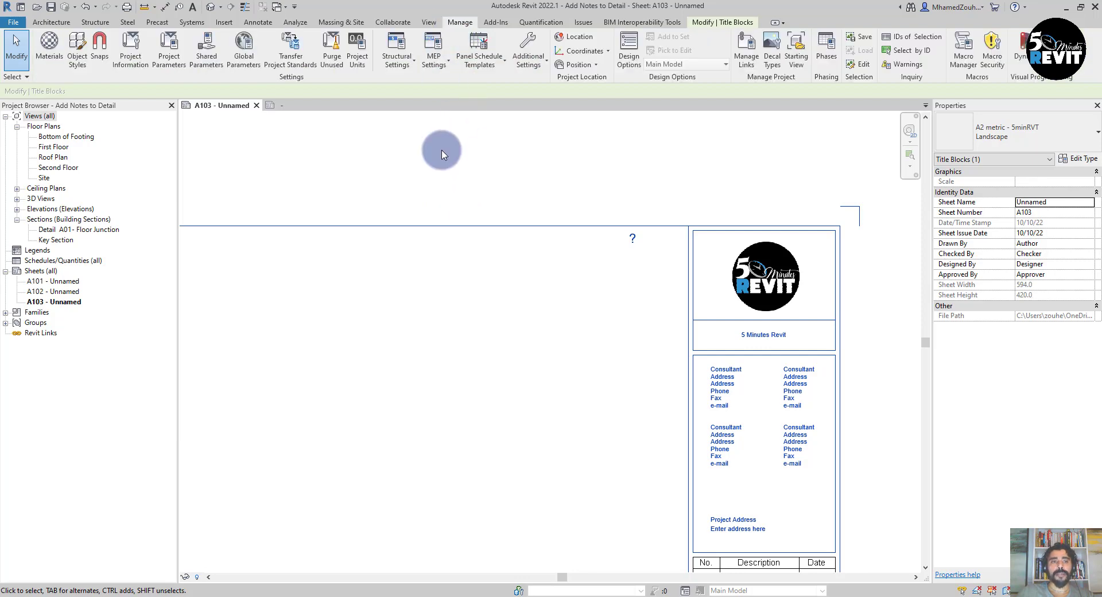
click(169, 51)
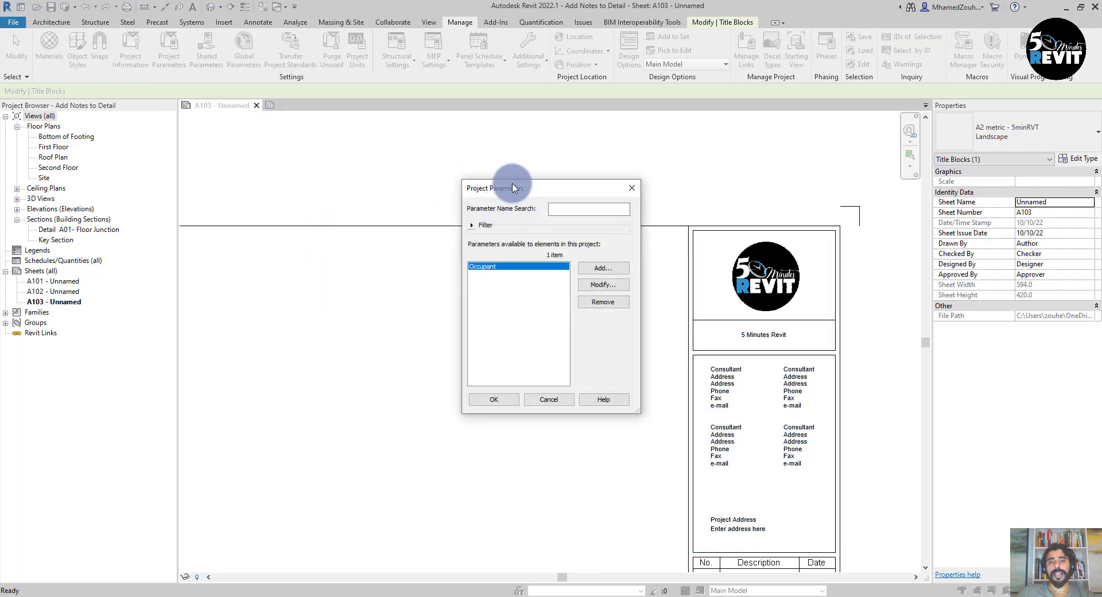
drag(511, 196, 417, 119)
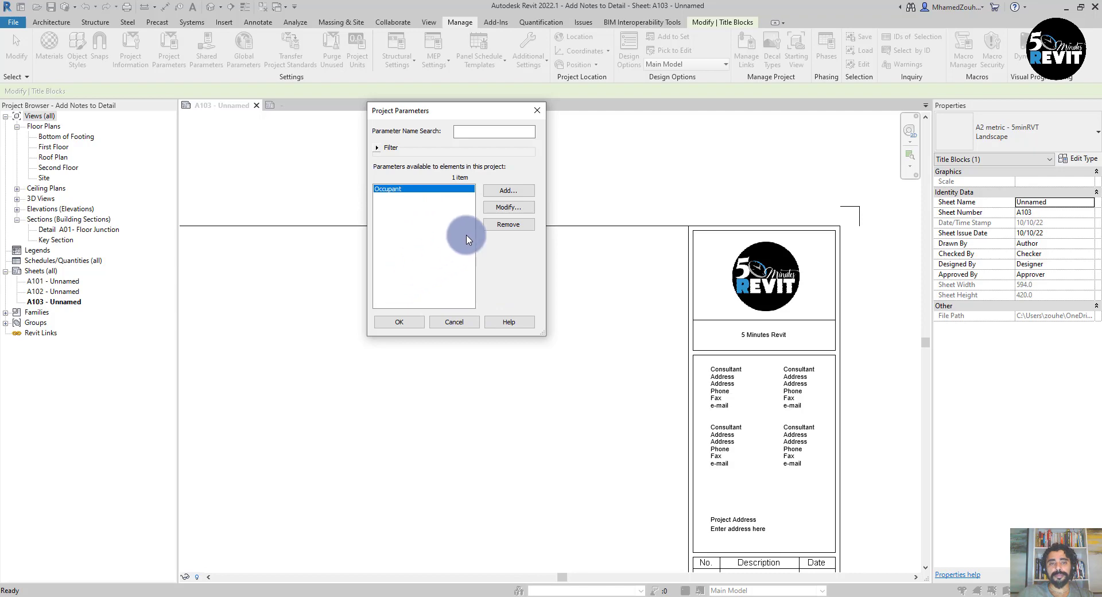
click(508, 192)
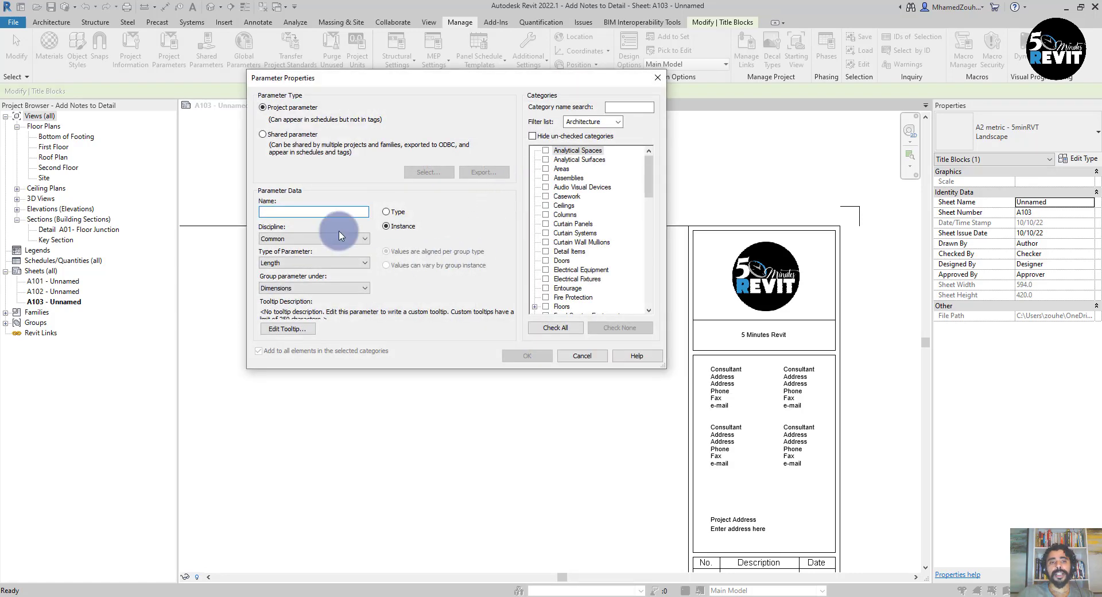
click(264, 136)
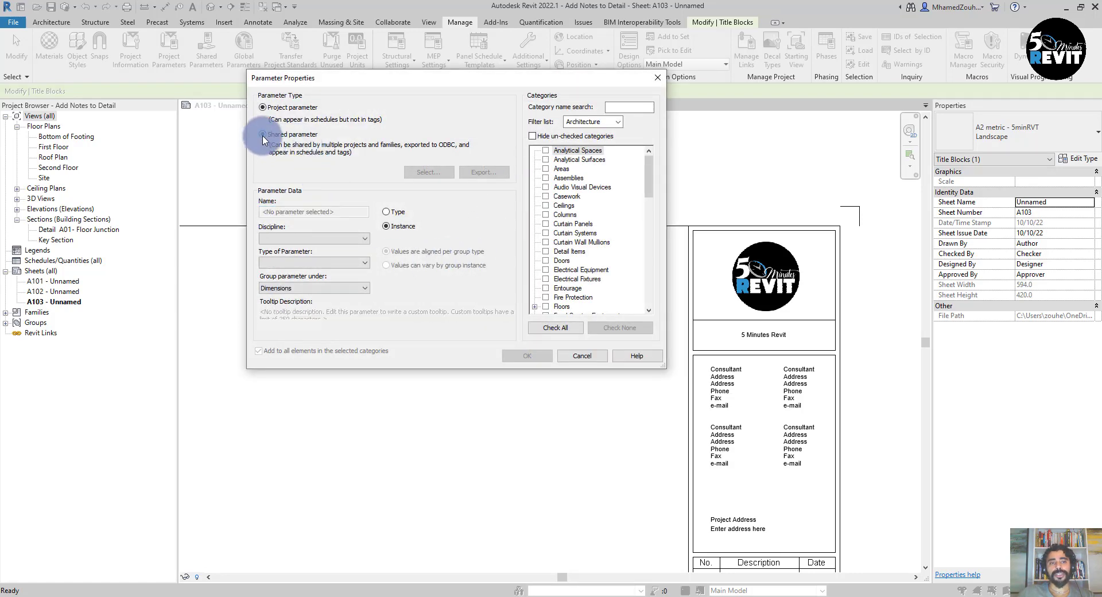
click(424, 174)
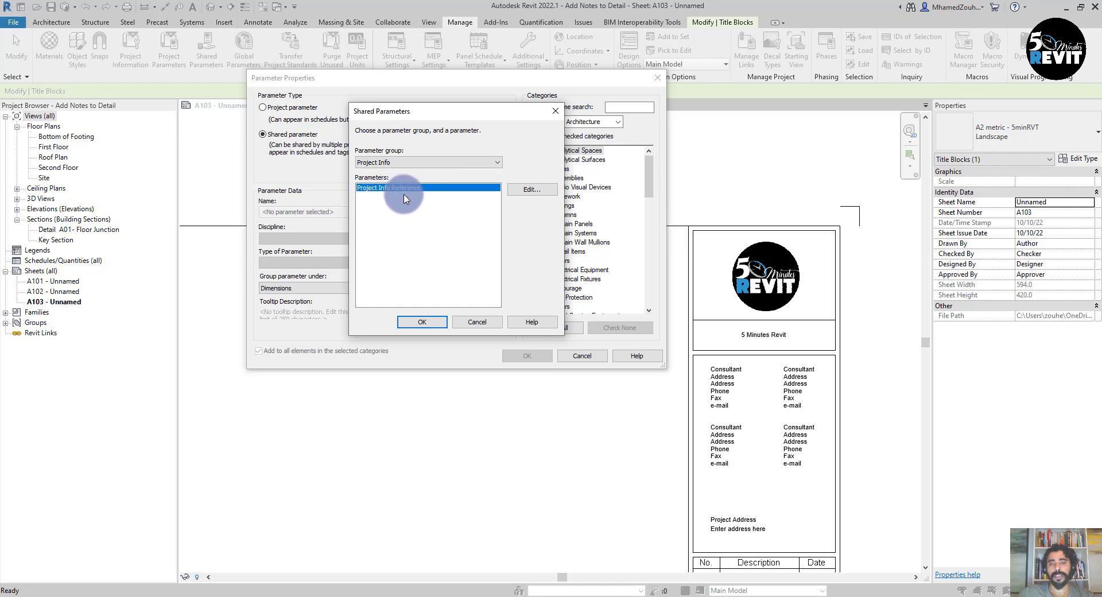
click(428, 325)
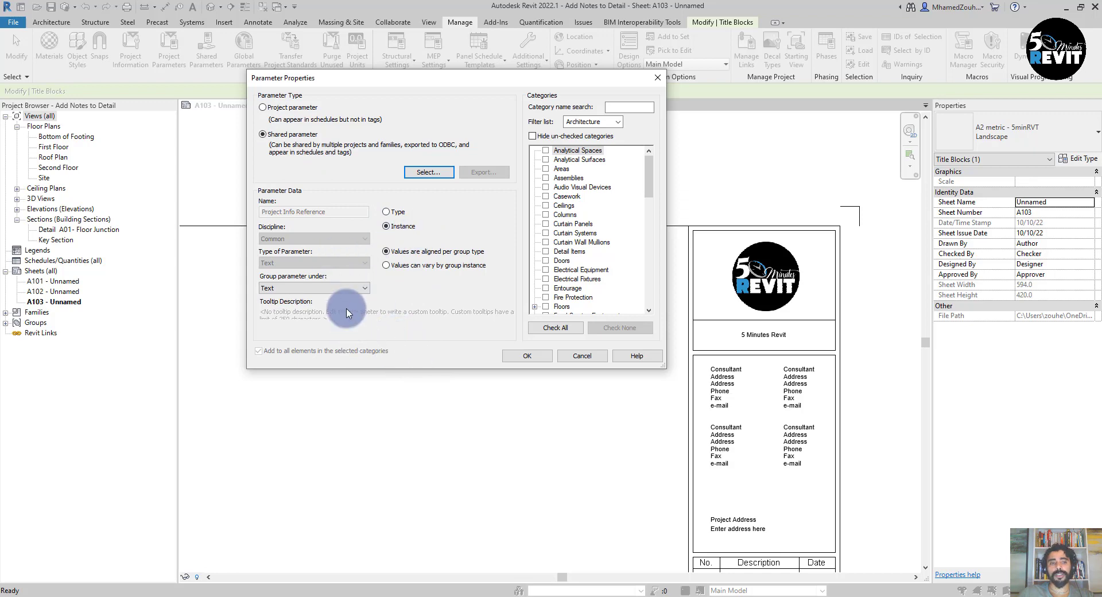
- Group the parameter under General, apply it to the Project Information category, and confirm
click(318, 292)
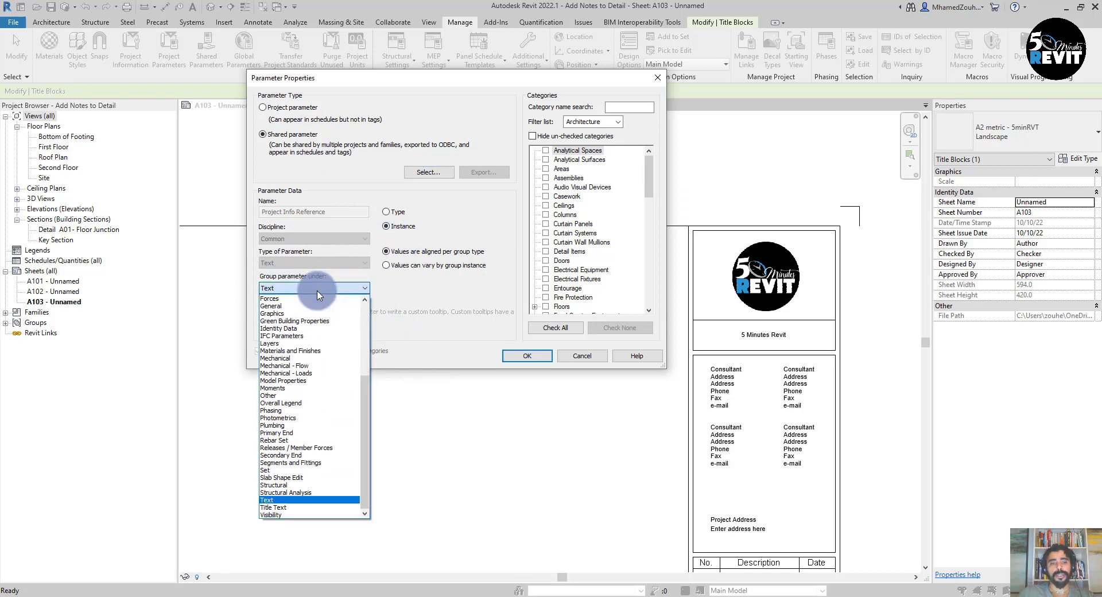
click(290, 308)
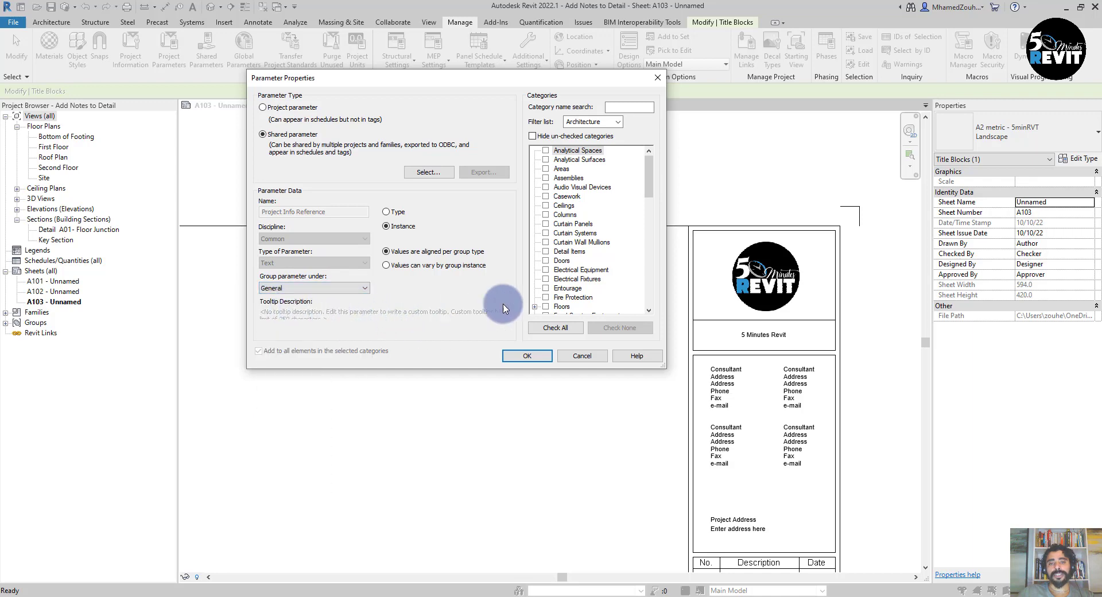
scroll(648, 180, down, 2)
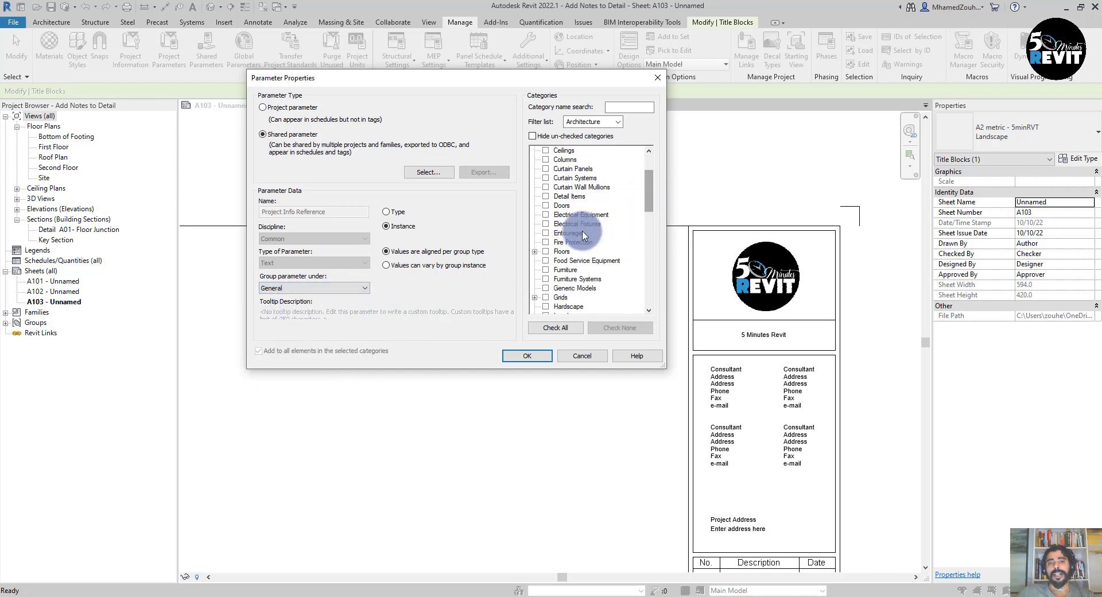
drag(649, 192, 648, 211)
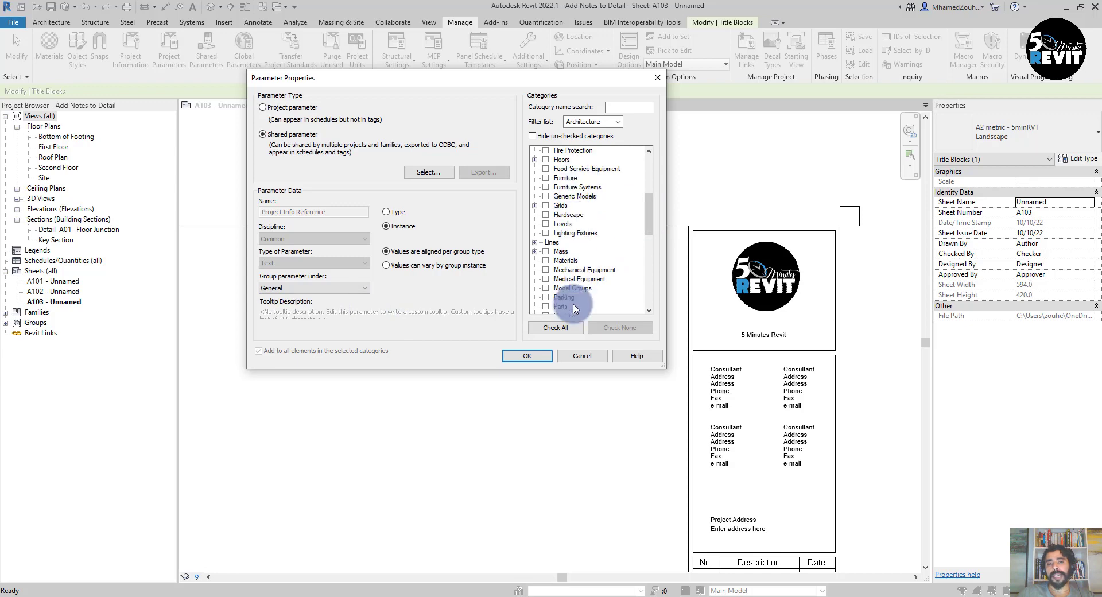
drag(648, 225, 659, 296)
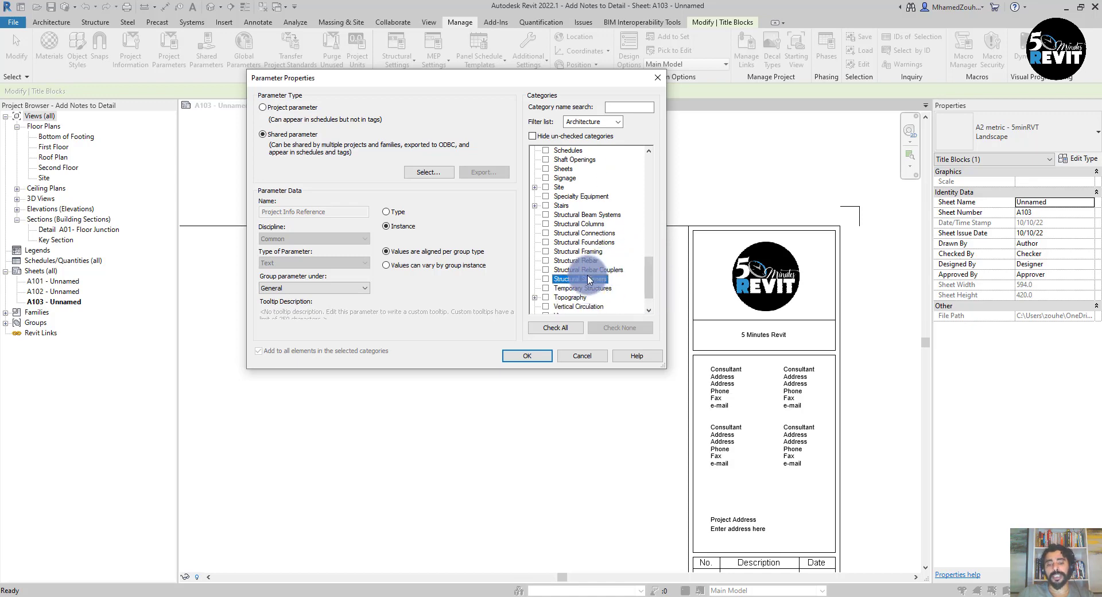
key(p)
scroll(584, 271, up, 2)
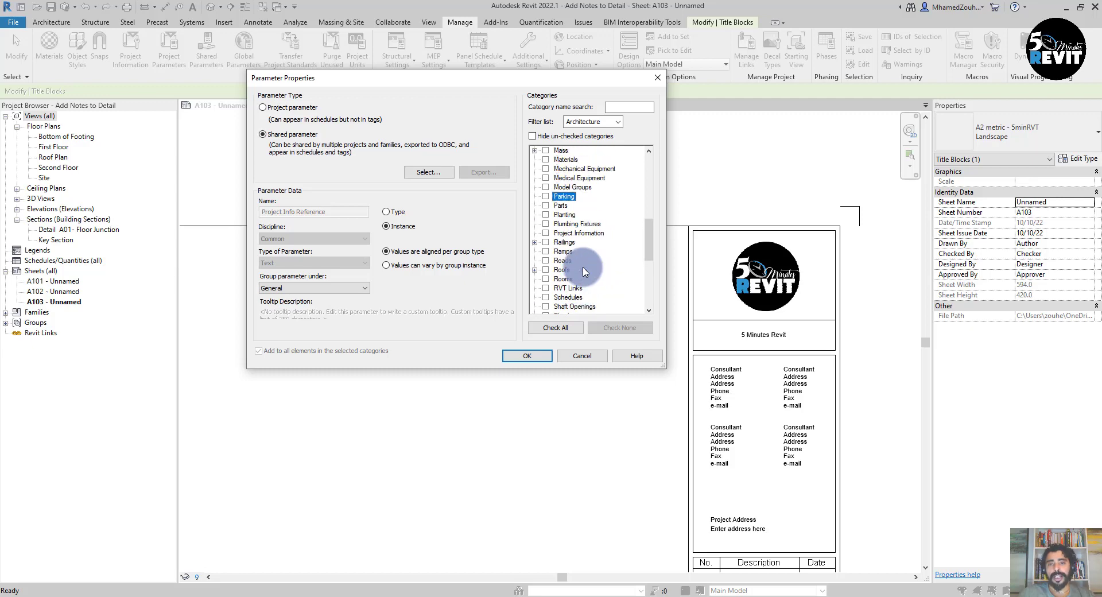
scroll(585, 271, up, 1)
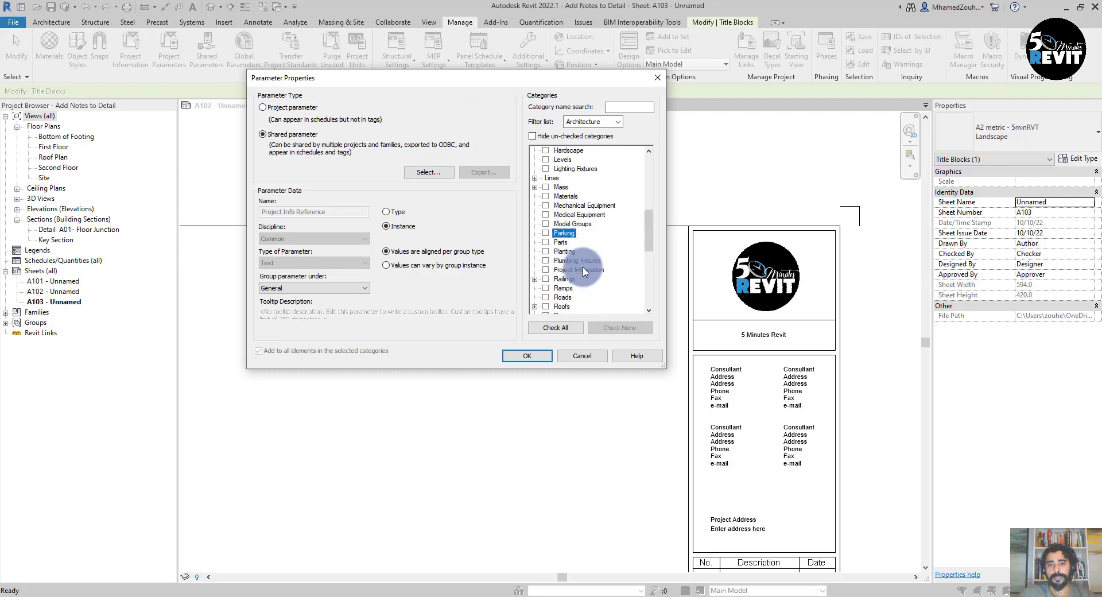
scroll(579, 253, down, 2)
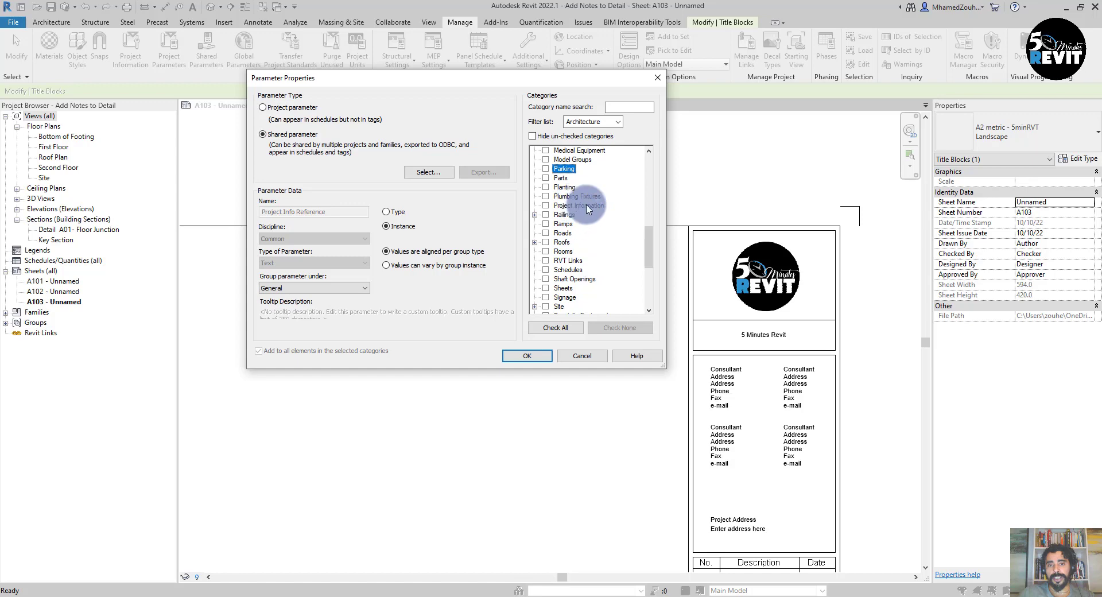
click(551, 207)
click(545, 206)
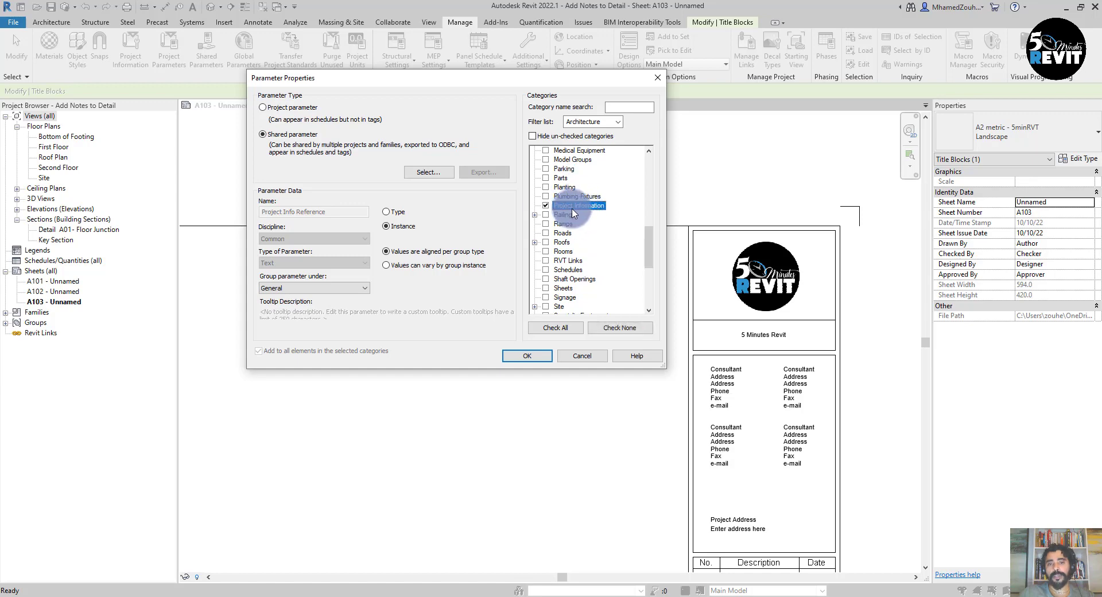
click(529, 357)
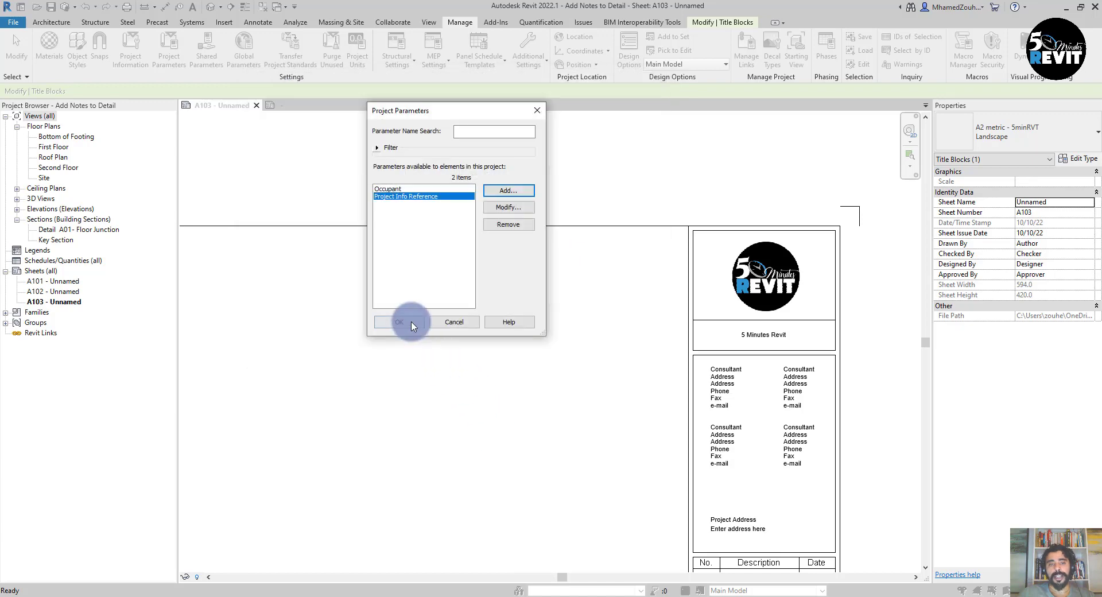
click(406, 320)
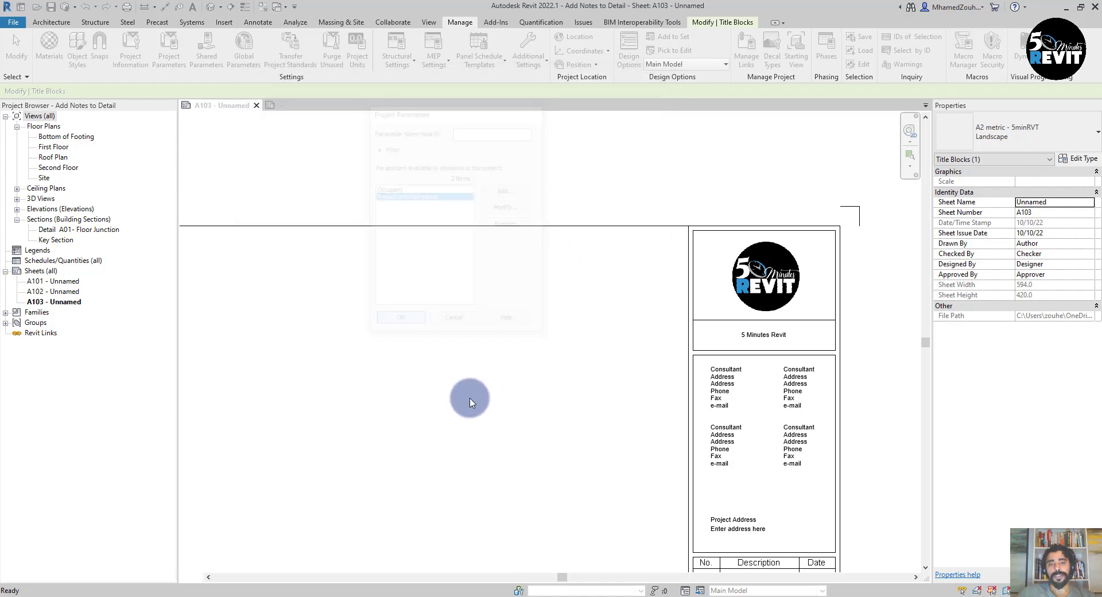
- Edit the title block's Project Info Reference label on sheet A103 to read 19800706
click(624, 235)
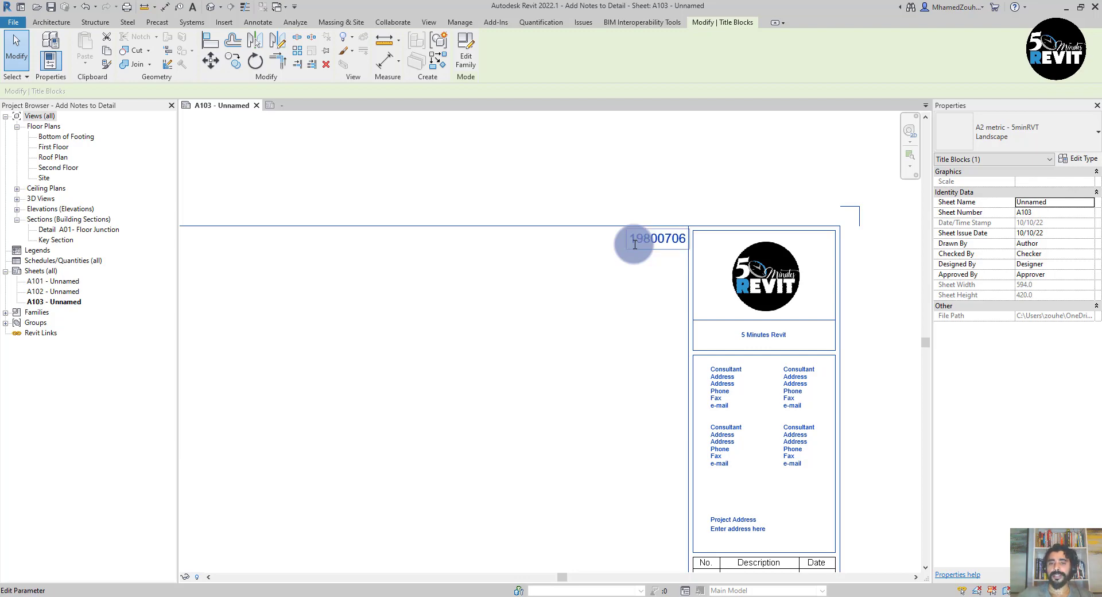
click(438, 422)
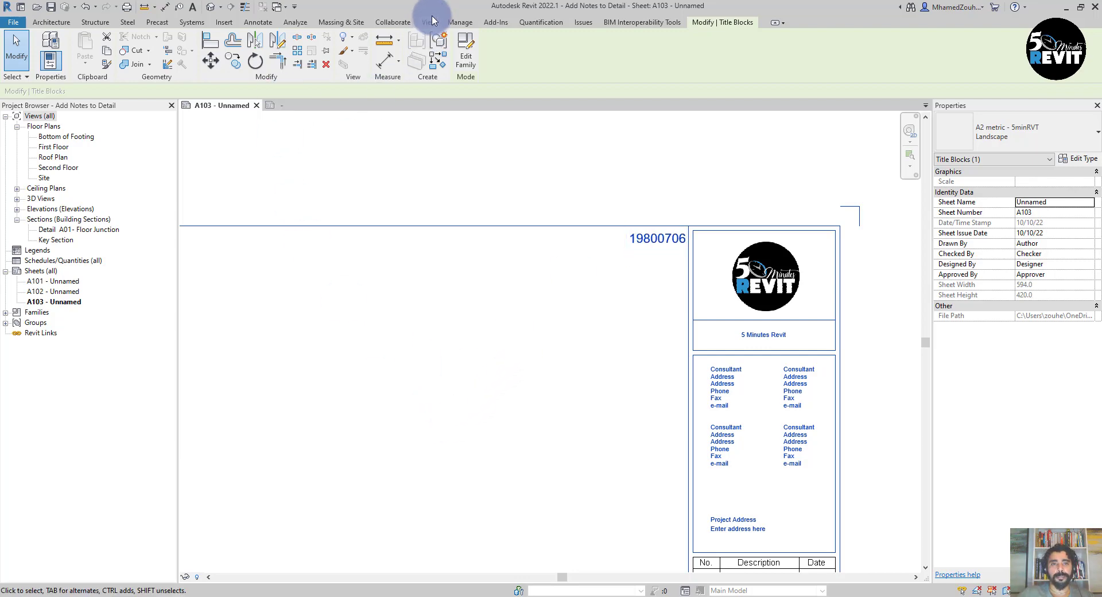
click(462, 24)
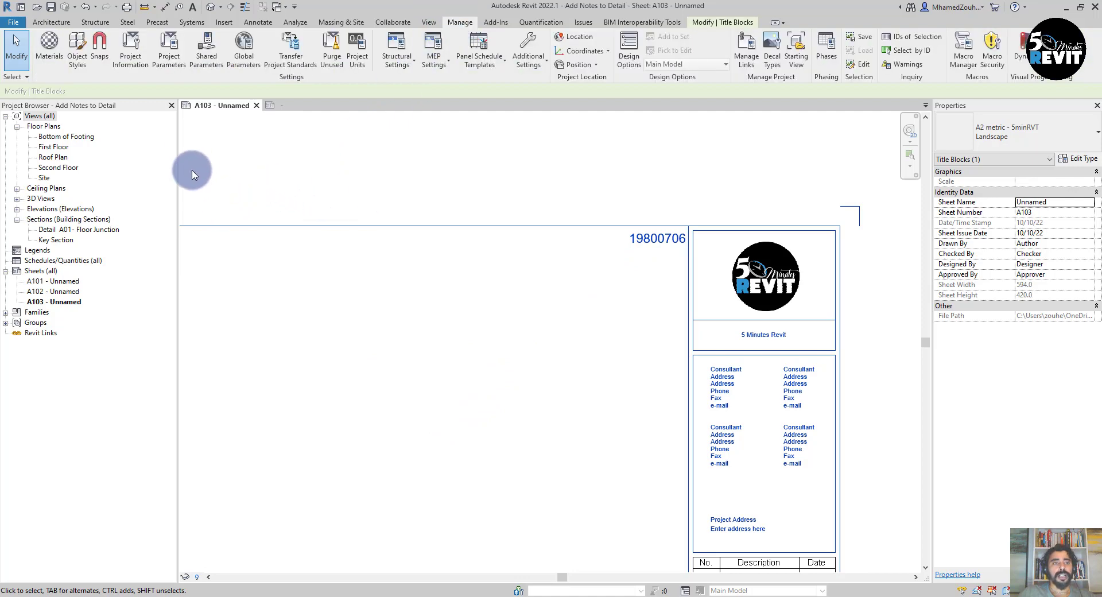
- Set the Project Info Reference in Project Information to ZZ0709 and confirm
click(131, 49)
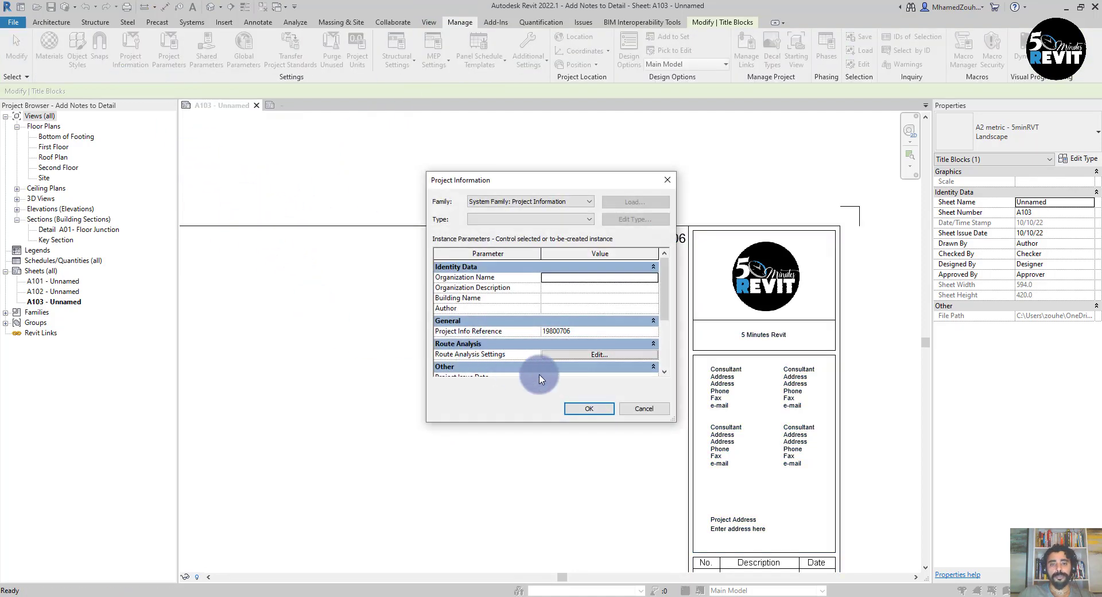
drag(634, 423, 635, 508)
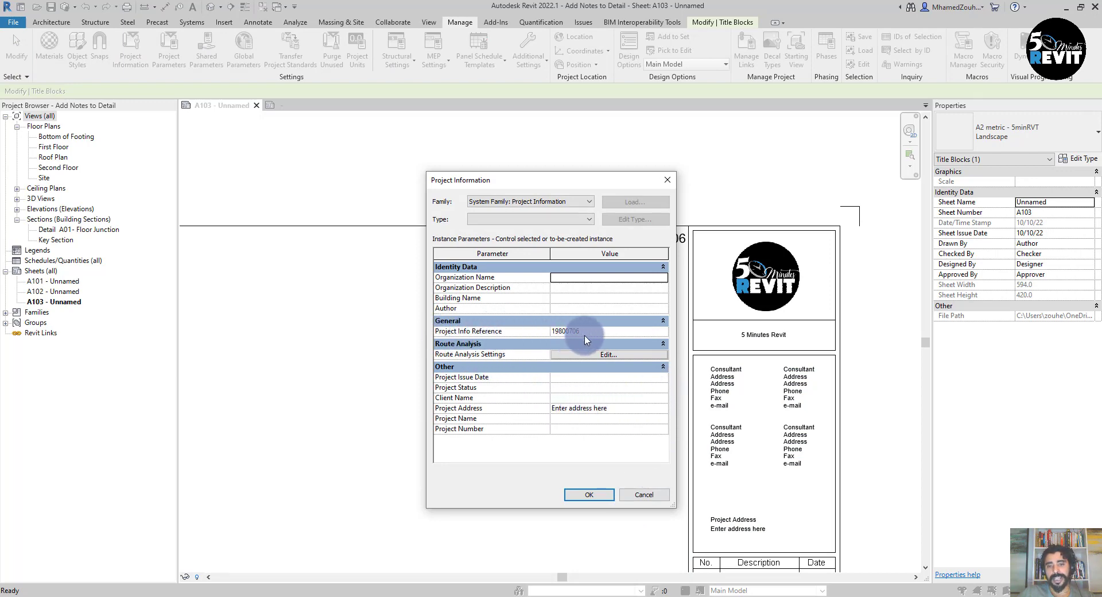
drag(554, 179, 391, 87)
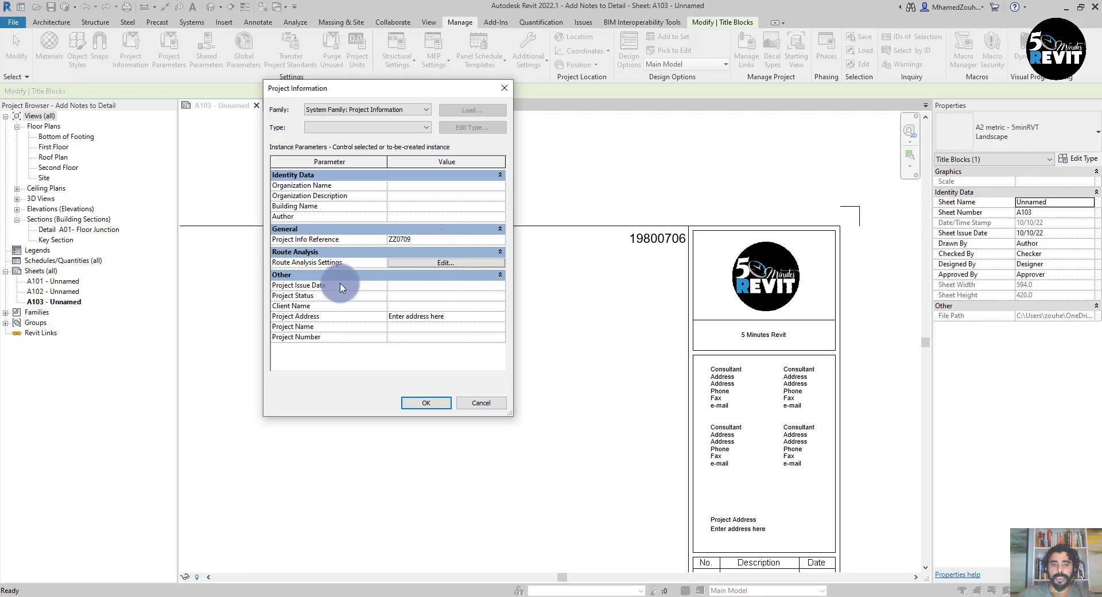
click(432, 406)
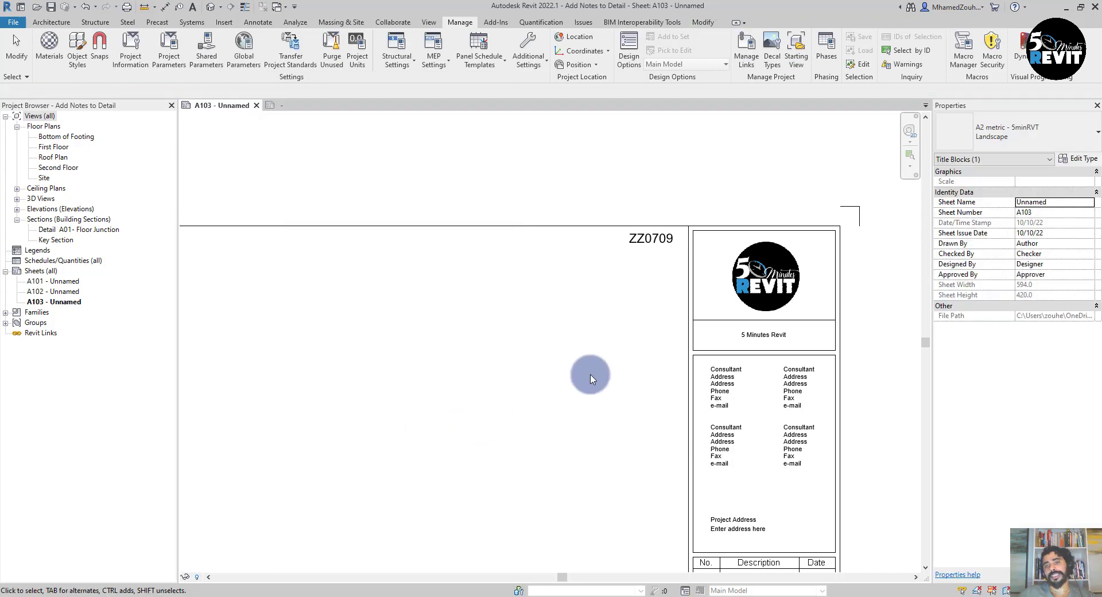